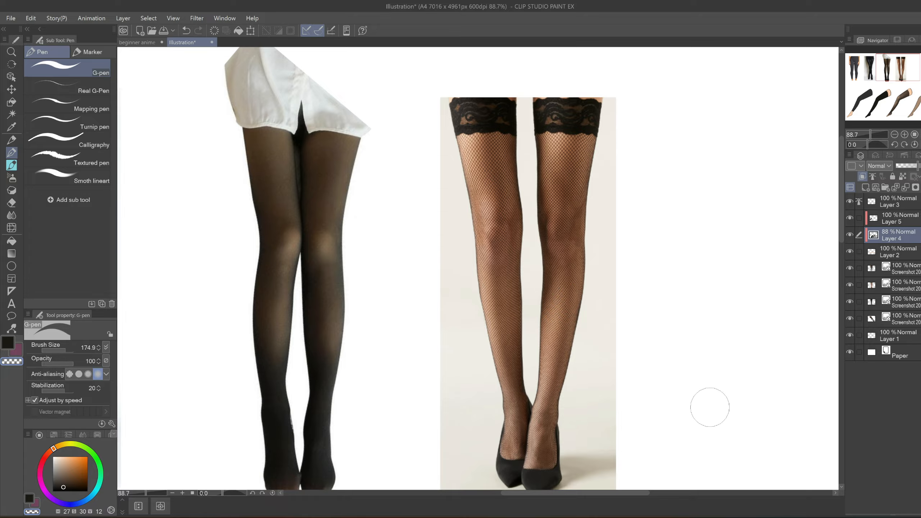
- Examine the sheer and fishnet stocking reference photos and compare them with the coloured legs drawn below
left_click_drag(698, 468, 471, 120)
left_click_drag(679, 403, 553, 170)
scroll(555, 174, "down", 1)
scroll(555, 174, "down", 1)
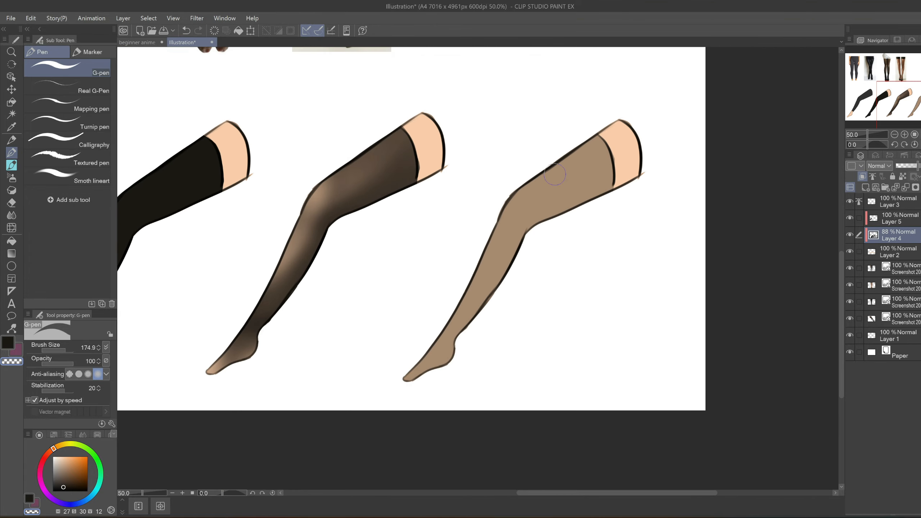
scroll(559, 372, "down", 2)
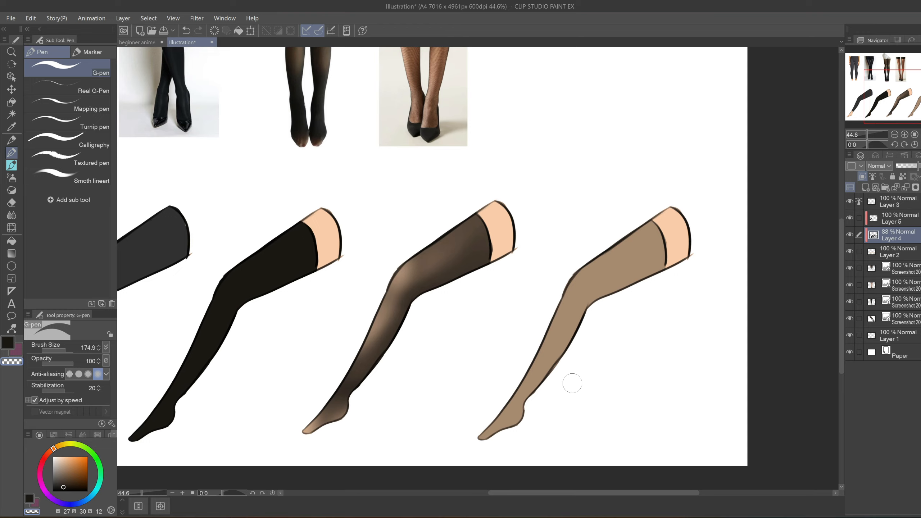
scroll(572, 383, "down", 1)
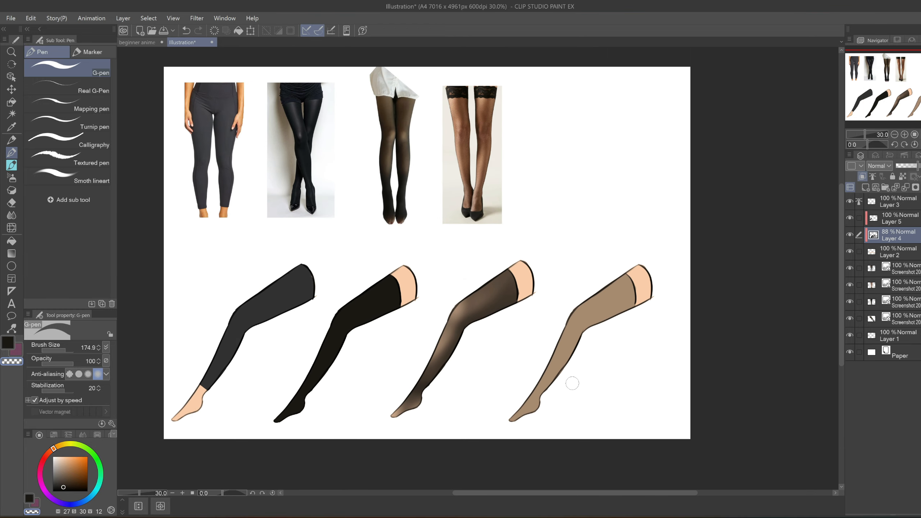
scroll(490, 129, "up", 3)
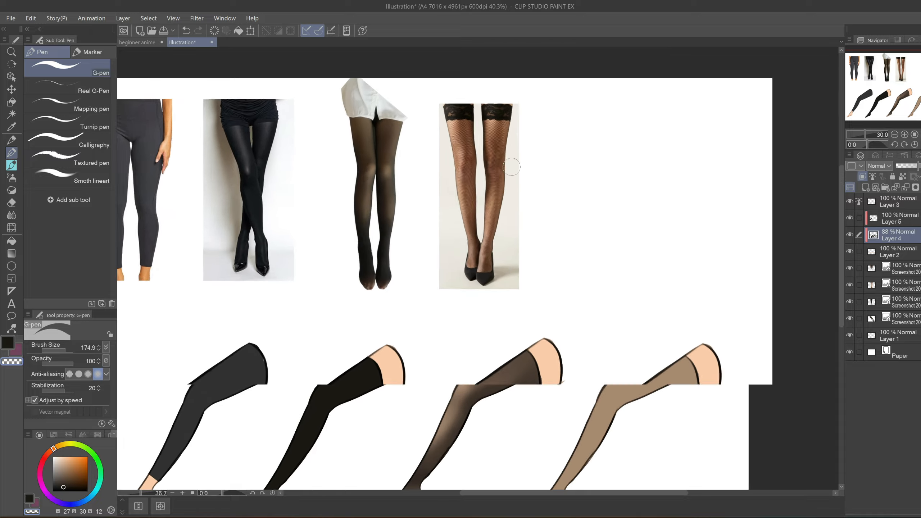
scroll(501, 154, "up", 1)
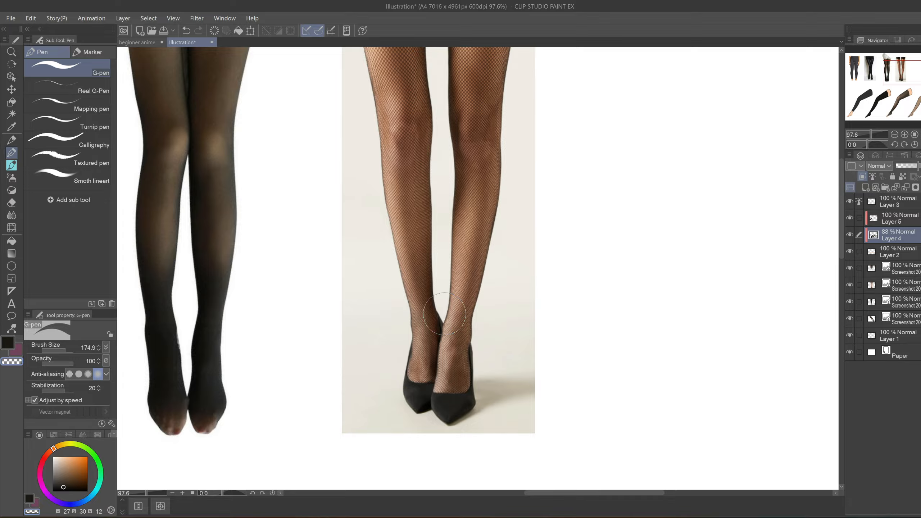
left_click_drag(570, 190, 582, 371)
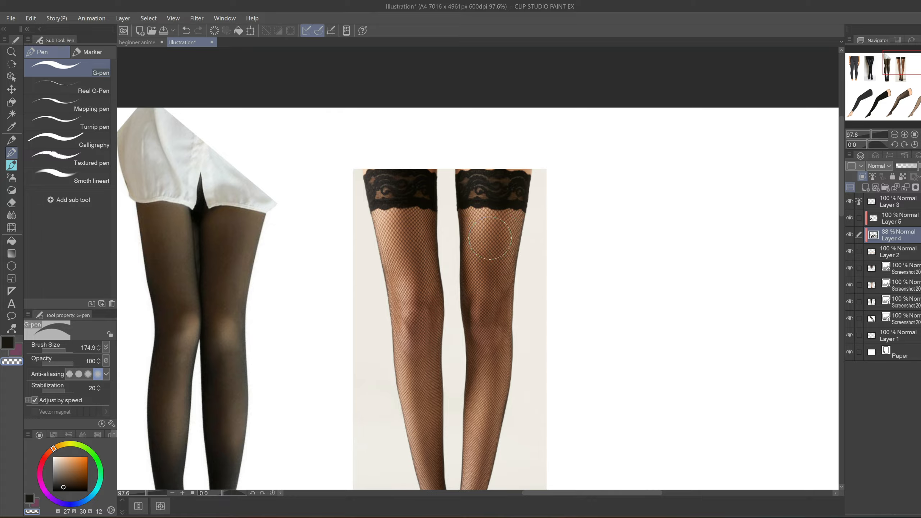
mouse_move(675, 365)
left_mouse_down()
mouse_move(621, 286)
mouse_move(569, 178)
left_mouse_up()
mouse_move(678, 383)
left_mouse_down()
mouse_move(619, 317)
mouse_move(525, 165)
left_mouse_up()
left_click_drag(651, 386, 581, 271)
scroll(580, 271, "down", 3)
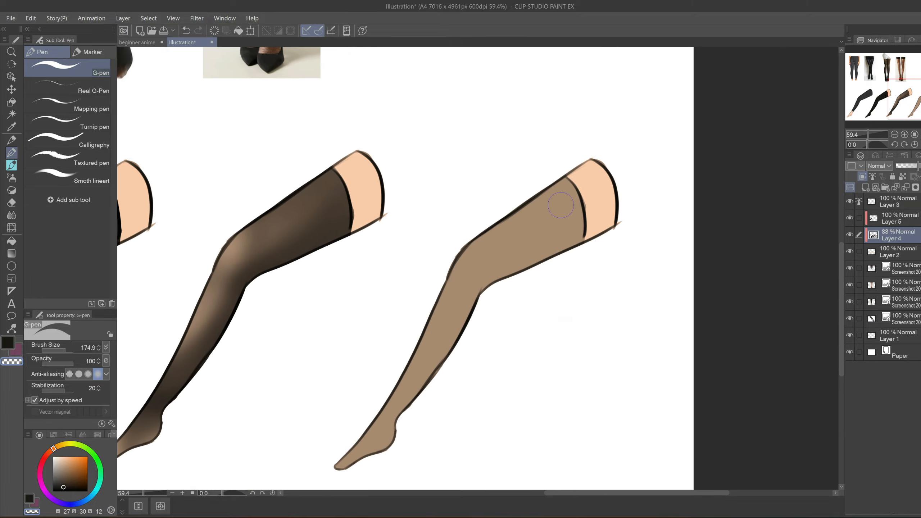
scroll(641, 384, "down", 2)
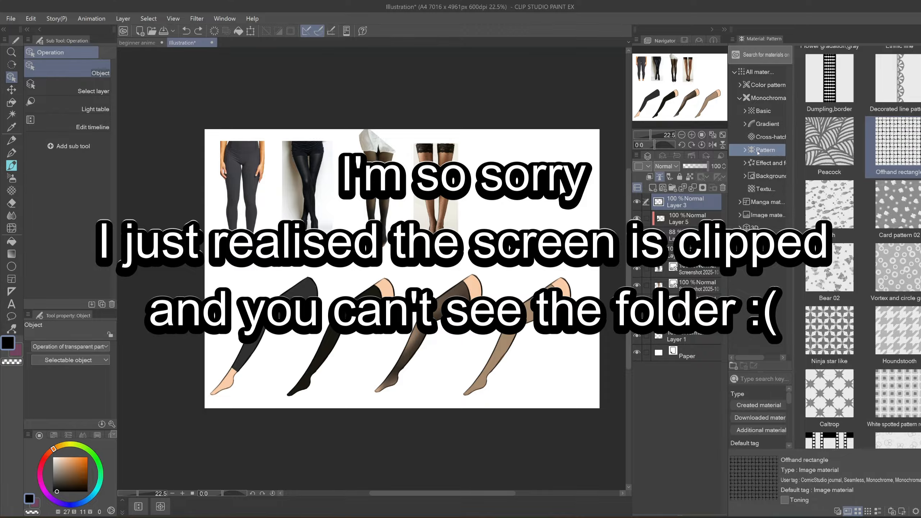
- Place the Offhand rectangle pattern from the monochromatic Pattern materials over the canvas and rotate it slightly
left_click_drag(895, 145, 518, 222)
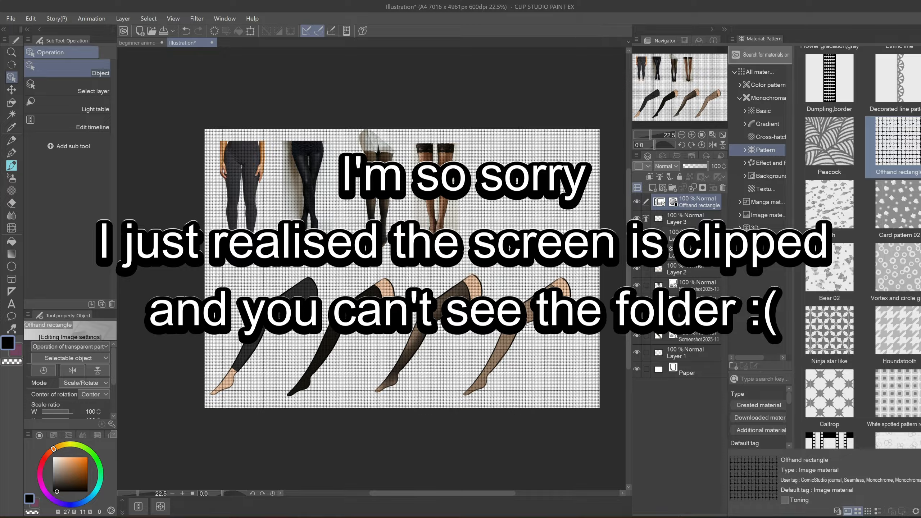
mouse_move(510, 385)
left_mouse_down()
mouse_move(485, 384)
mouse_move(549, 389)
mouse_move(512, 379)
left_mouse_up()
scroll(549, 389, "up", 1)
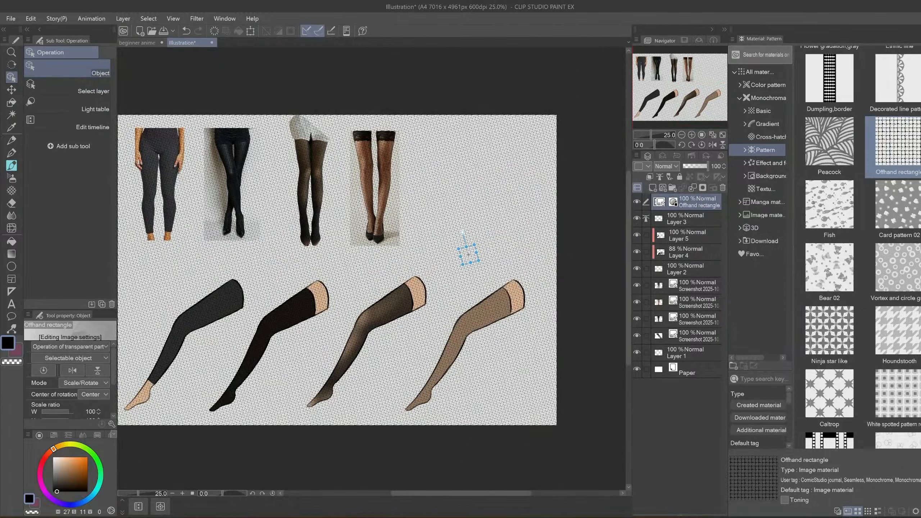
left_click(766, 163)
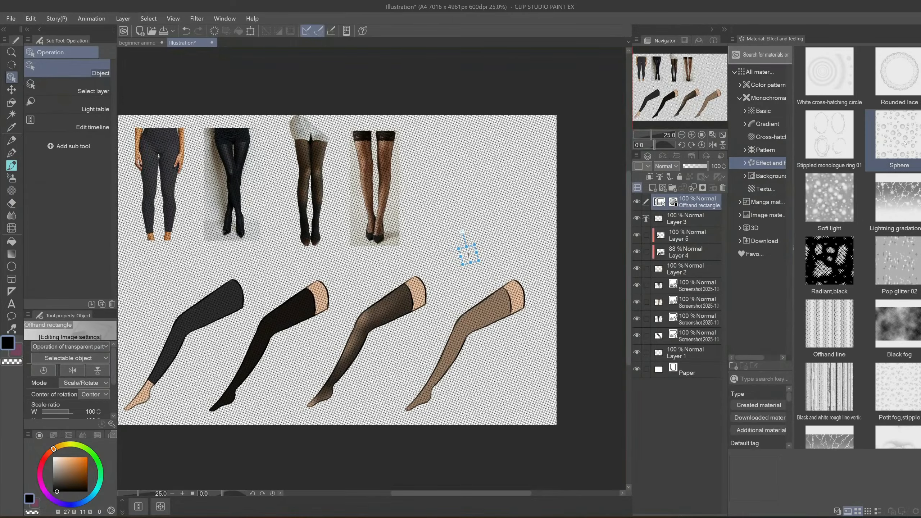
left_click(768, 124)
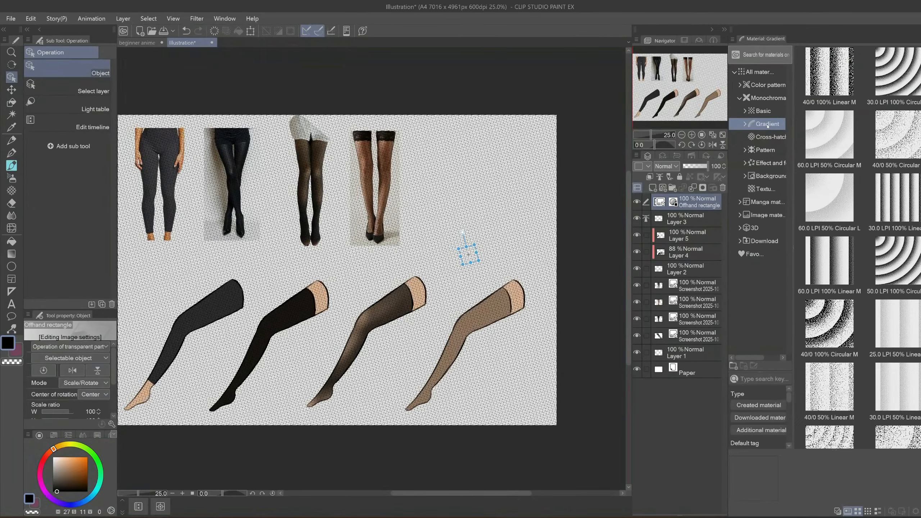
- Enlarge the Offhand rectangle pattern to a scale ratio of 116
left_click_drag(468, 405, 565, 388)
left_click(920, 29)
left_click_drag(742, 335, 687, 338)
scroll(698, 316, "up", 5)
mouse_move(565, 175)
left_mouse_down()
mouse_move(588, 142)
mouse_move(581, 183)
left_mouse_up()
left_click_drag(723, 407, 676, 370)
scroll(674, 369, "down", 4)
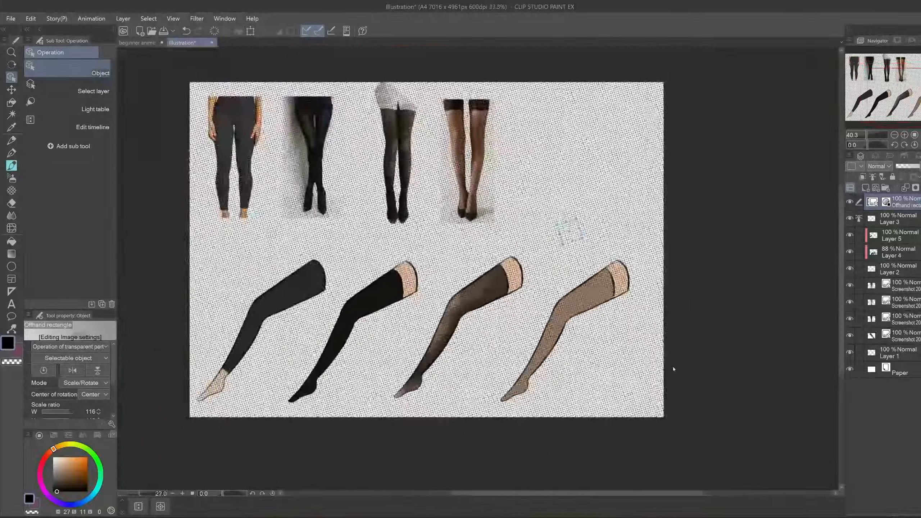
- Rasterize the Offhand rectangle layer and clear the pattern everywhere outside a lasso selection around the fourth leg
right_click(910, 205)
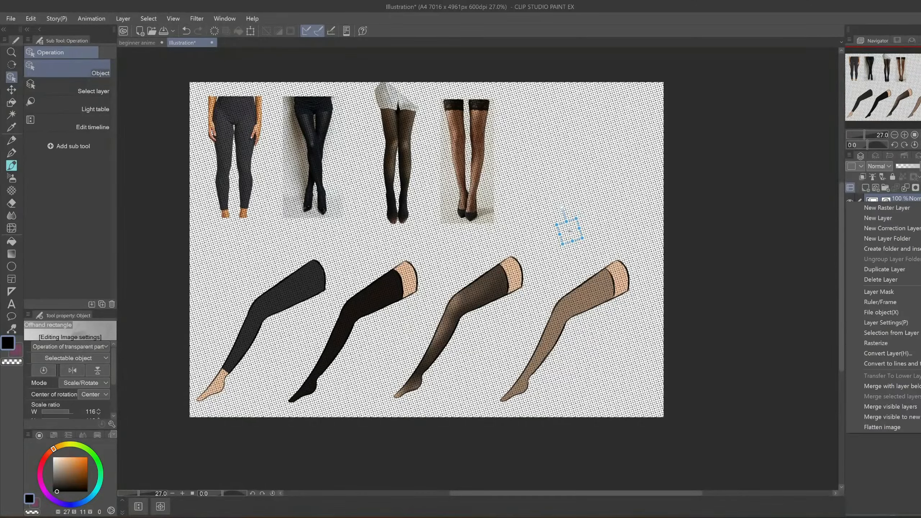
left_click(894, 346)
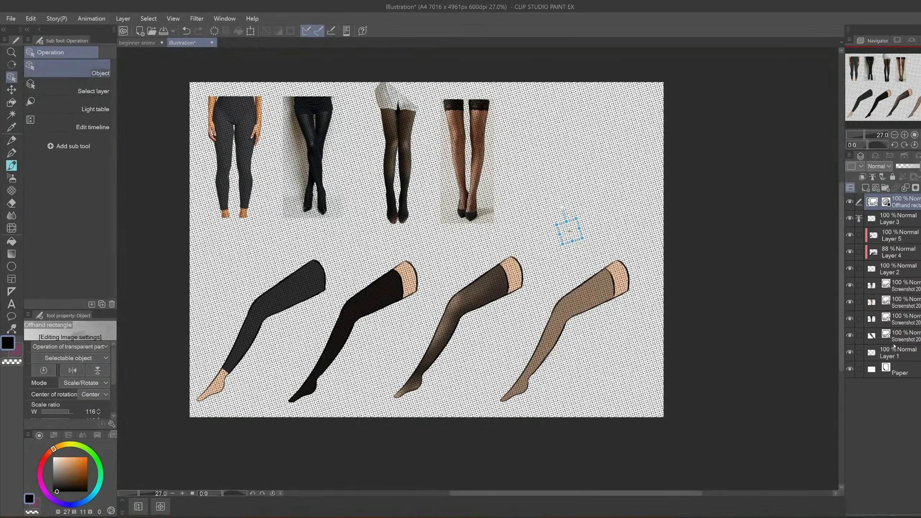
left_click(12, 102)
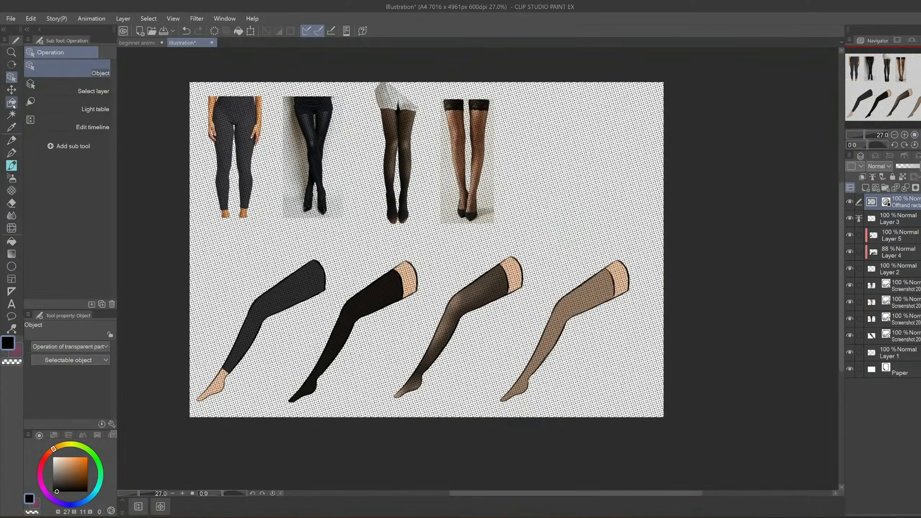
left_click(87, 103)
mouse_move(575, 329)
left_mouse_down()
mouse_move(571, 322)
mouse_move(552, 346)
mouse_move(535, 387)
left_mouse_up()
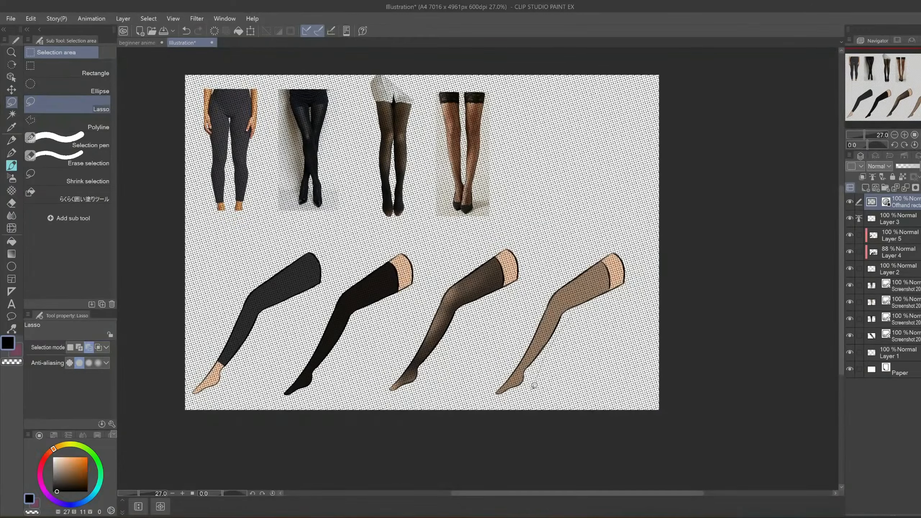
mouse_move(607, 243)
left_mouse_down()
mouse_move(629, 292)
mouse_move(579, 316)
left_mouse_up()
left_click(560, 422)
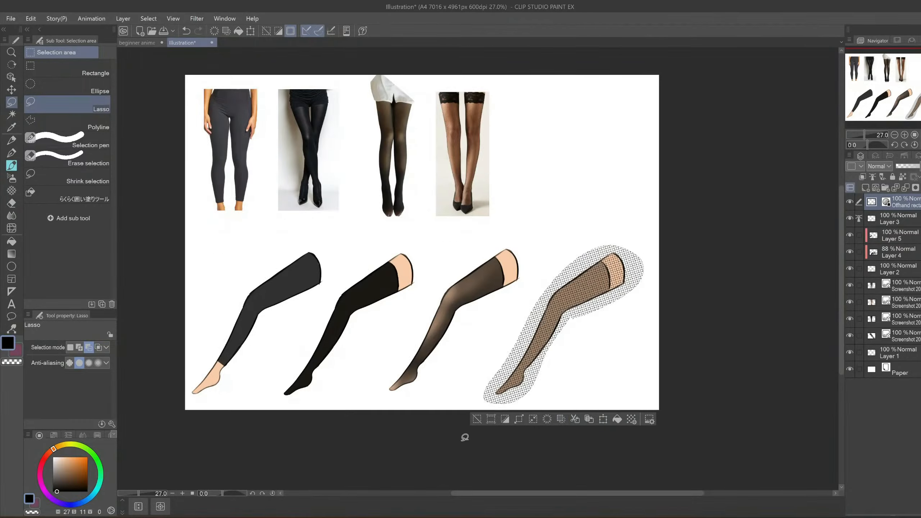
left_click(476, 420)
left_click_drag(640, 389, 587, 398)
scroll(587, 398, "up", 4)
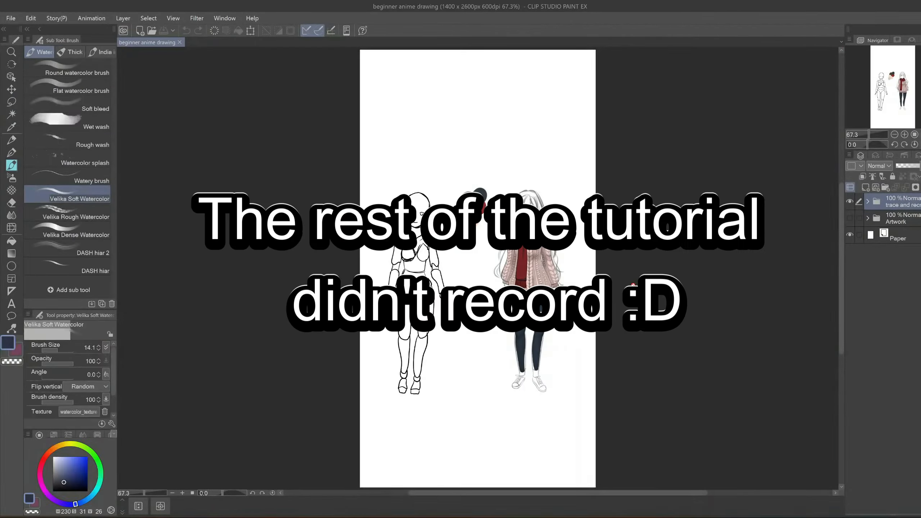
- View the Artwork folder in place of the trace folder, and restore the original folder visibility
left_click(852, 220)
left_click(850, 203)
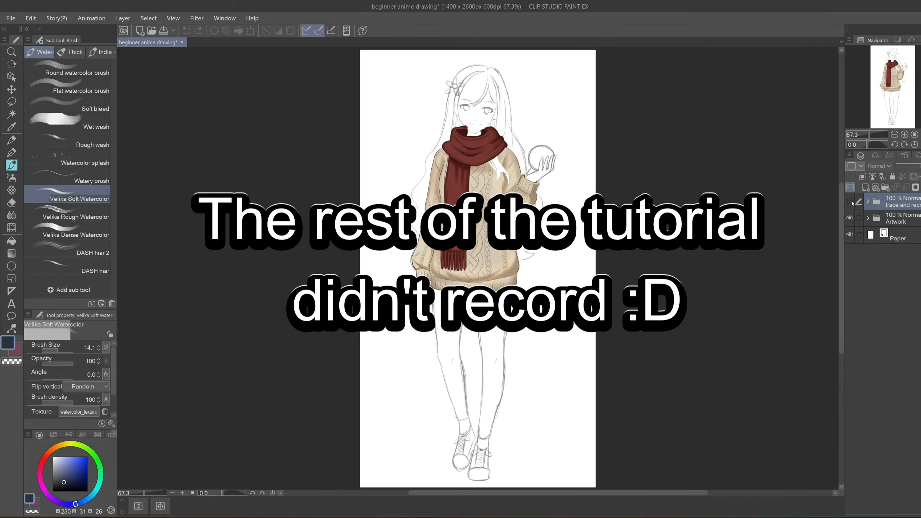
left_click(850, 219)
left_click(851, 203)
- Expand the trace folder in the beginner anime drawing and look through its layers
left_click(868, 202)
scroll(882, 266, "down", 1)
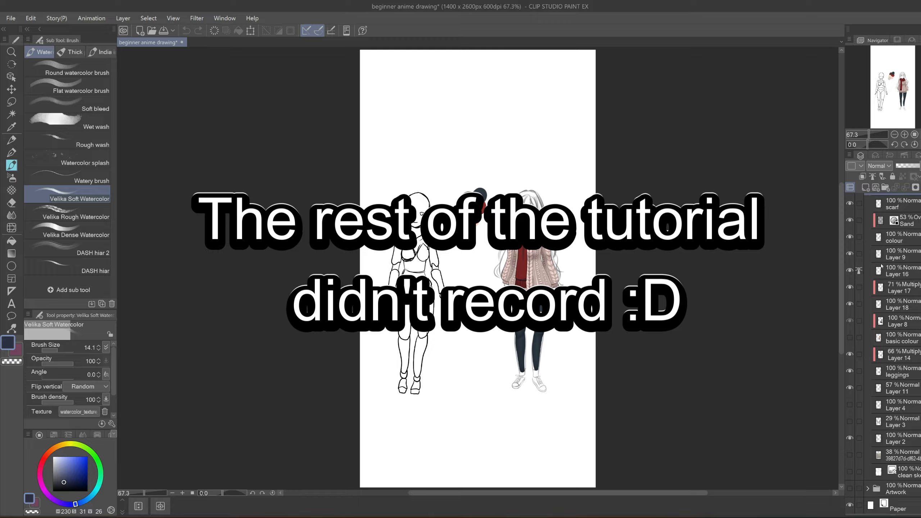
scroll(881, 266, "up", 1)
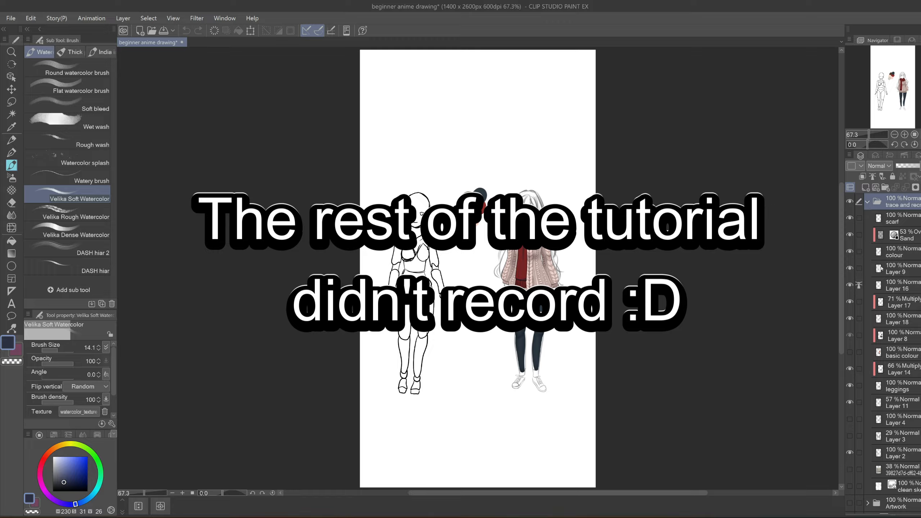
scroll(882, 268, "down", 1)
scroll(882, 268, "up", 1)
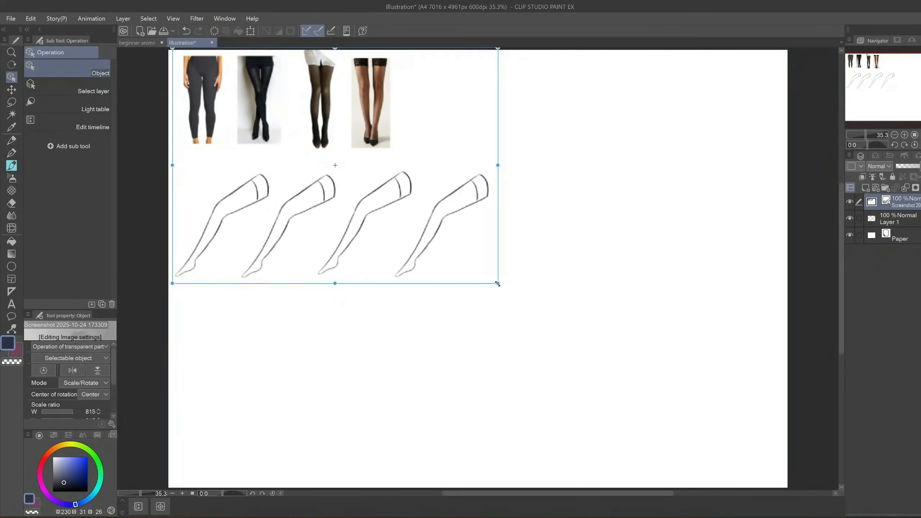
- Enlarge the pasted screenshot of the leg sheet to cover the canvas and move Layer 1 above it
left_click_drag(497, 284, 780, 483)
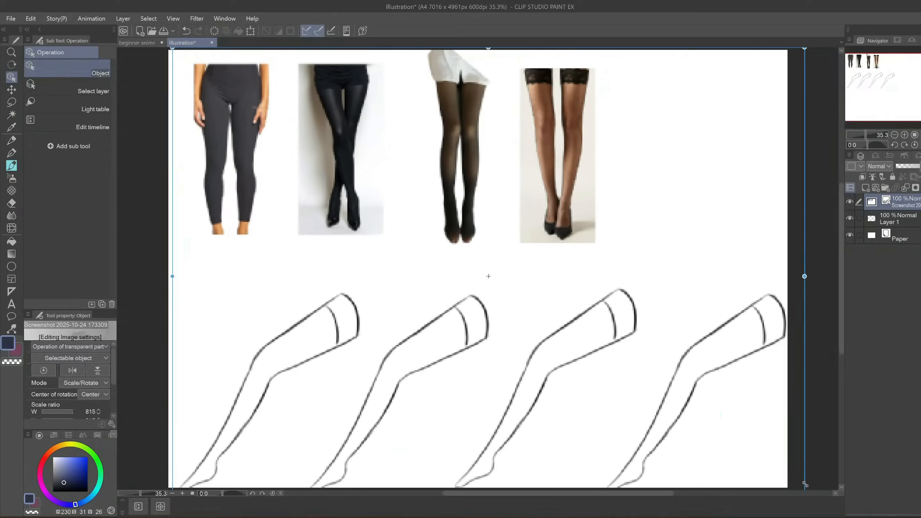
scroll(682, 379, "down", 1)
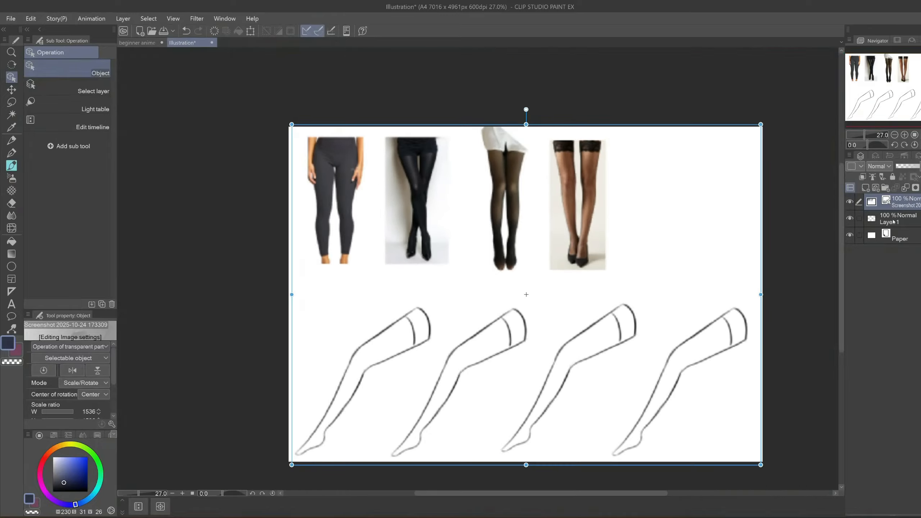
left_click_drag(893, 220, 888, 196)
left_click_drag(508, 420, 569, 364)
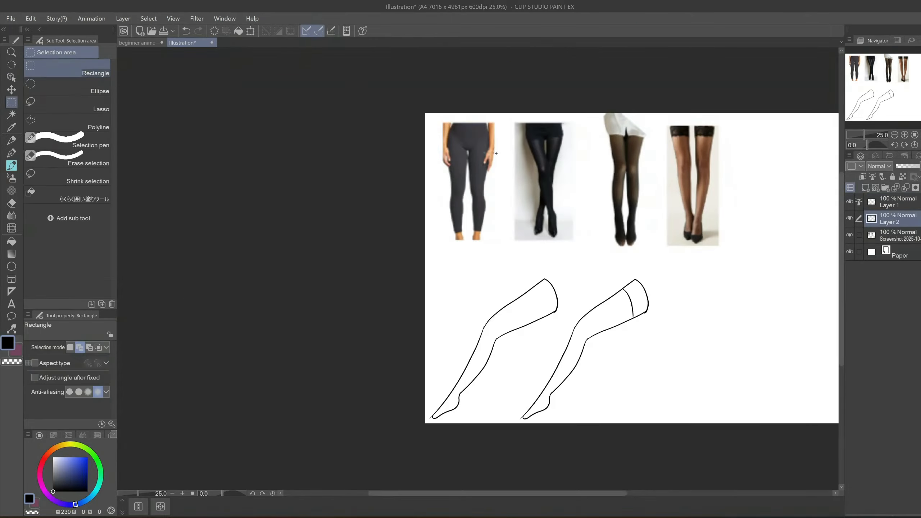
- Fill the outlined leg with the peach skin colour on Layer 2 using the らくらく囲い塗りツール enclosing fill
left_click(489, 153, "alt")
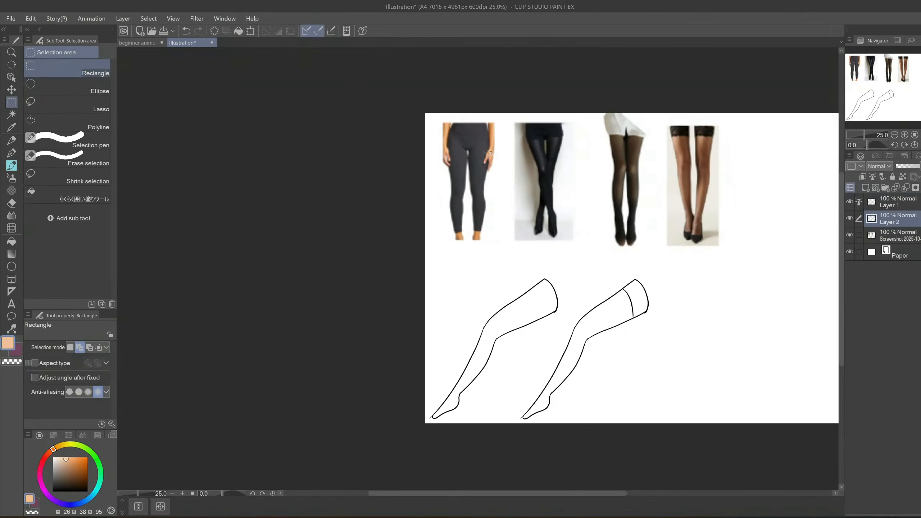
left_click(72, 196)
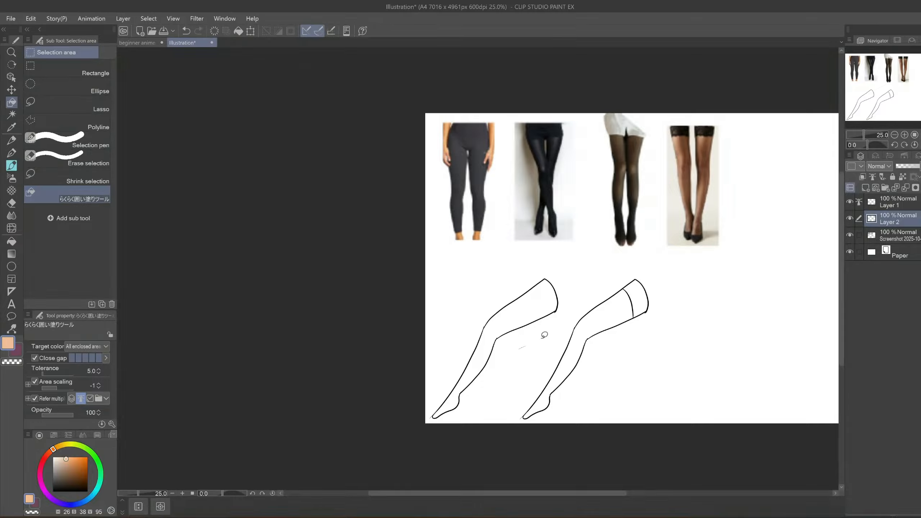
mouse_move(544, 335)
left_mouse_down()
mouse_move(456, 304)
mouse_move(557, 382)
mouse_move(546, 341)
mouse_move(714, 322)
mouse_move(544, 331)
left_mouse_up()
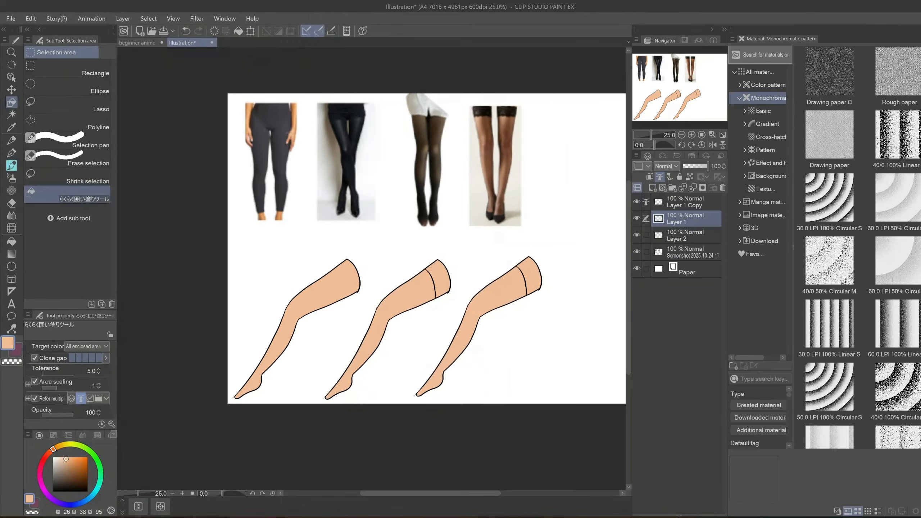
- Find the Offhand rectangle material among the monochromatic patterns and place it over the peach-coloured legs
left_click(764, 149)
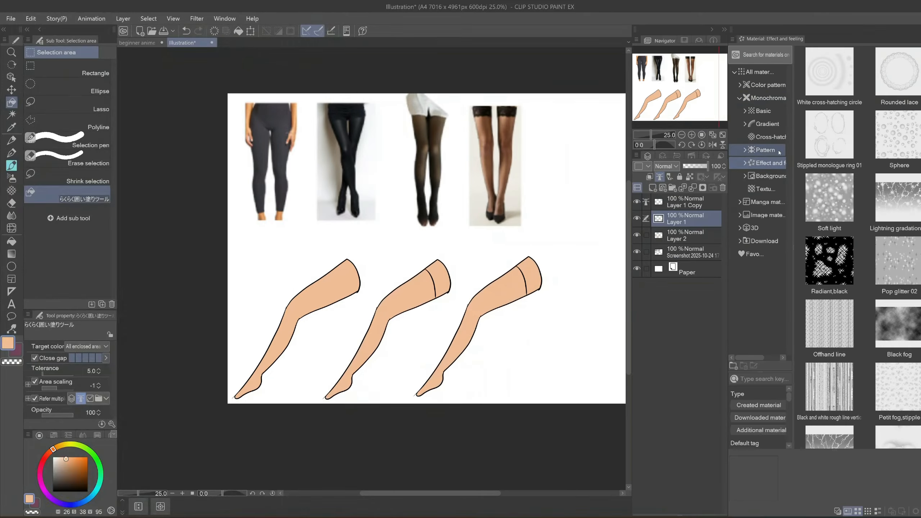
scroll(894, 347, "down", 10)
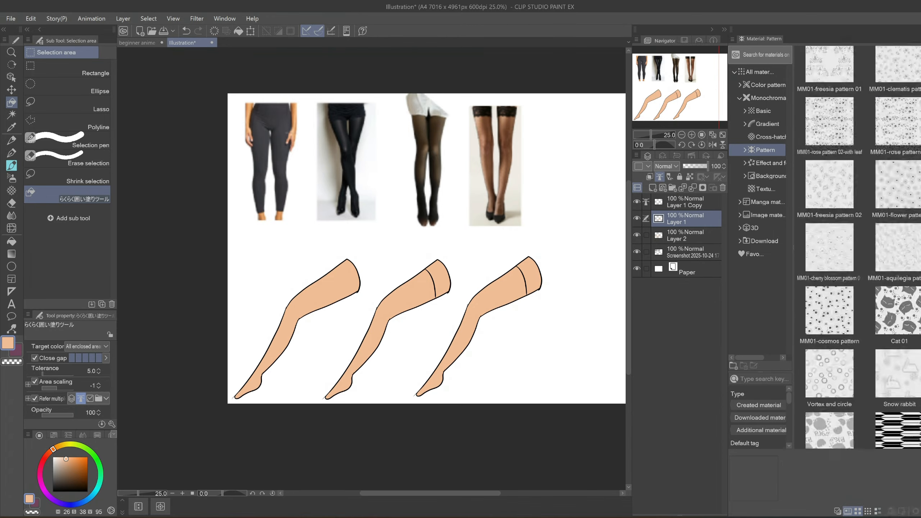
scroll(894, 347, "down", 6)
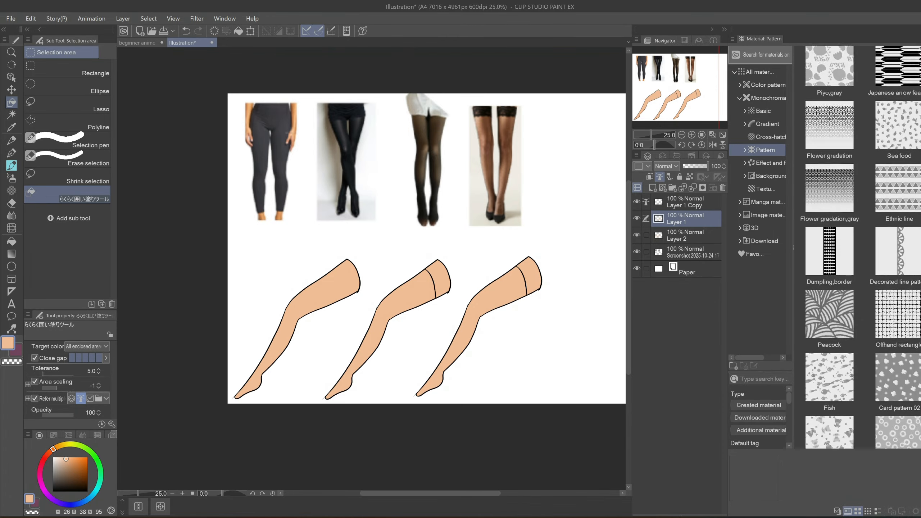
left_click_drag(896, 273, 508, 294)
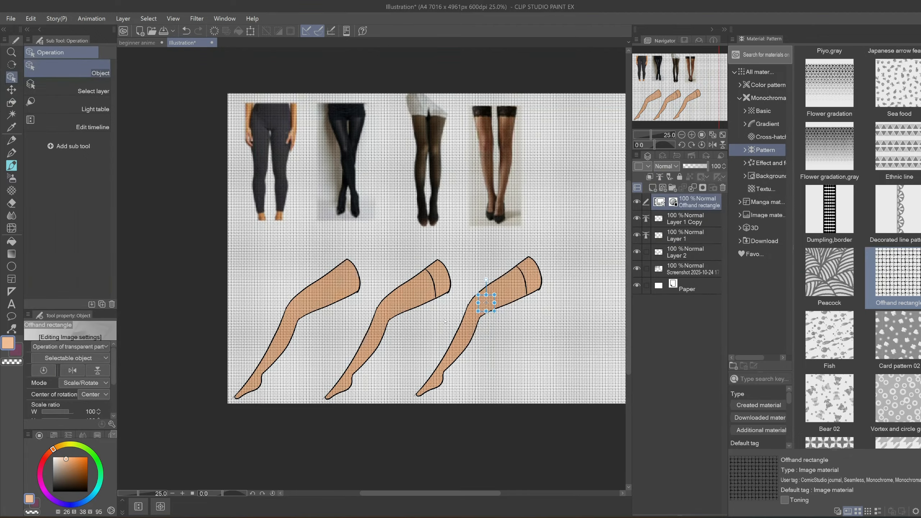
- Rotate the Offhand rectangle pattern slightly over the third leg to adjust the mesh direction
scroll(508, 294, "up", 4)
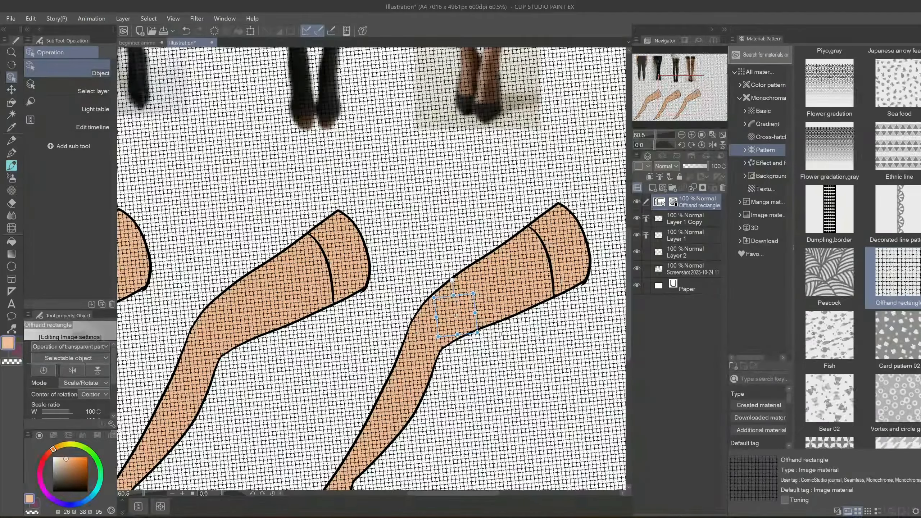
left_click_drag(495, 405, 517, 432)
scroll(488, 290, "down", 3)
scroll(488, 291, "up", 4)
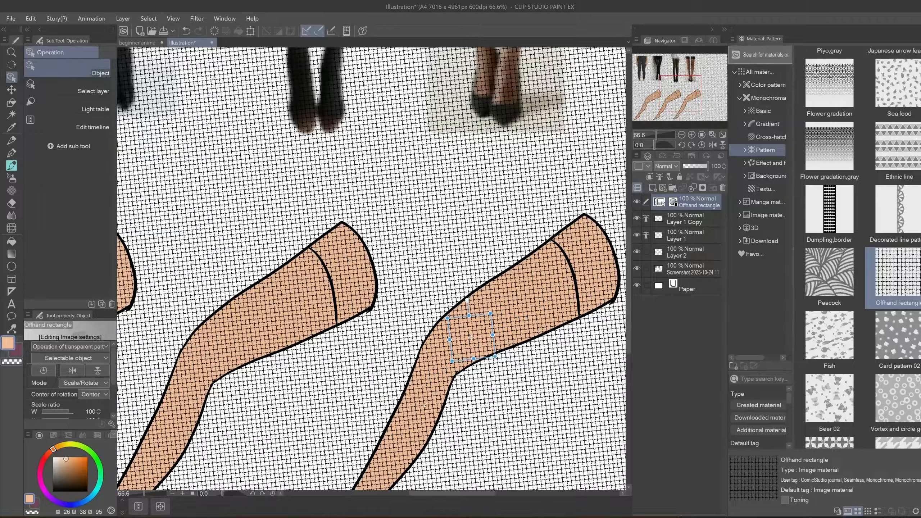
- Duplicate the Offhand rectangle pattern layer and rasterize both copies
left_click_drag(425, 403, 554, 227)
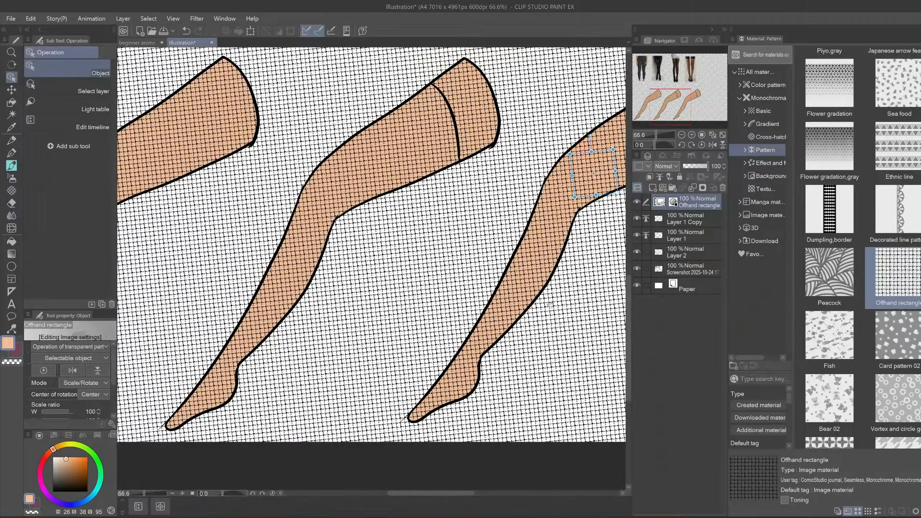
left_click_drag(549, 306, 365, 431)
left_click(920, 30)
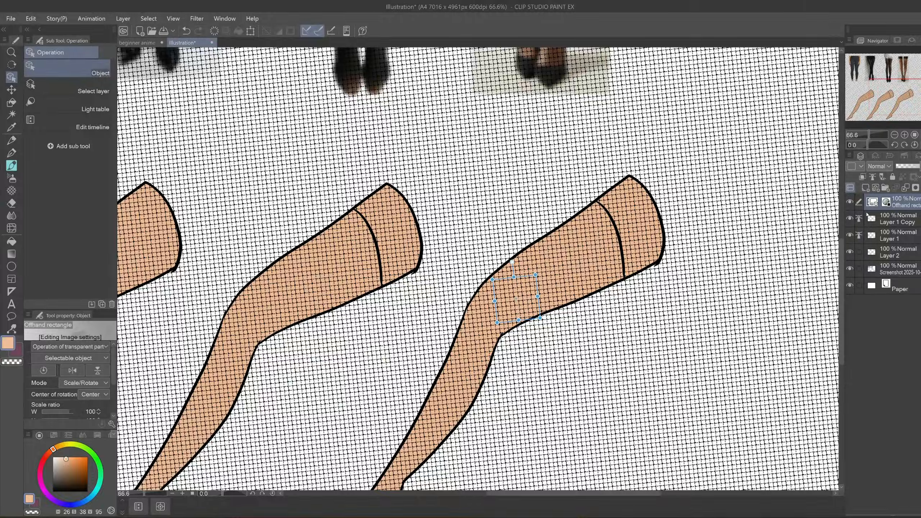
right_click(899, 202)
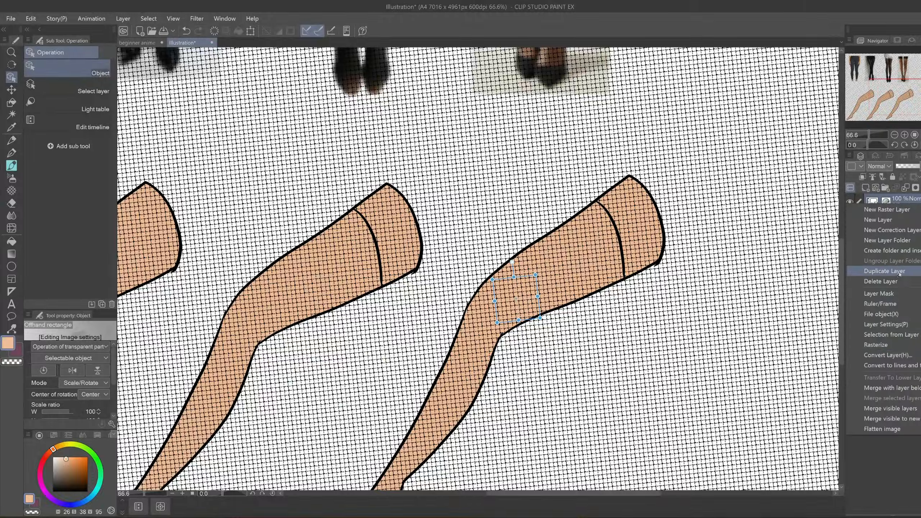
left_click(885, 271)
right_click(915, 205)
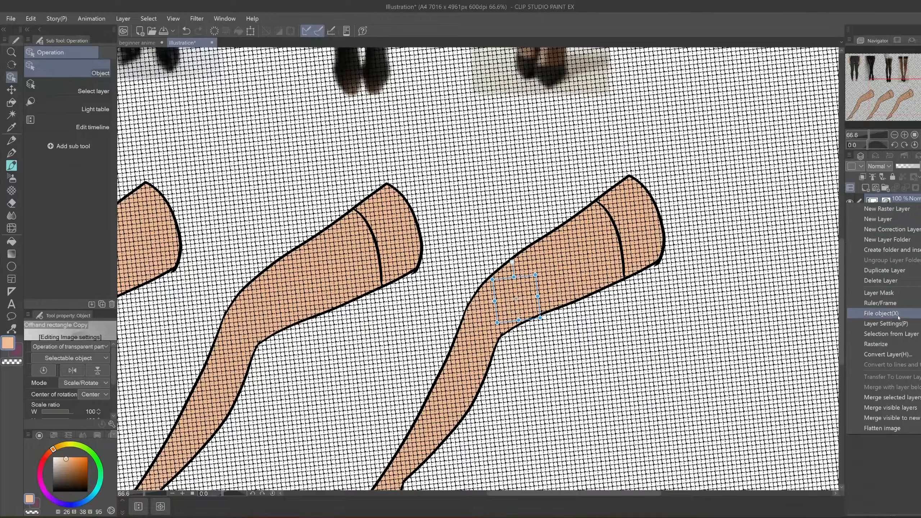
left_click(897, 348)
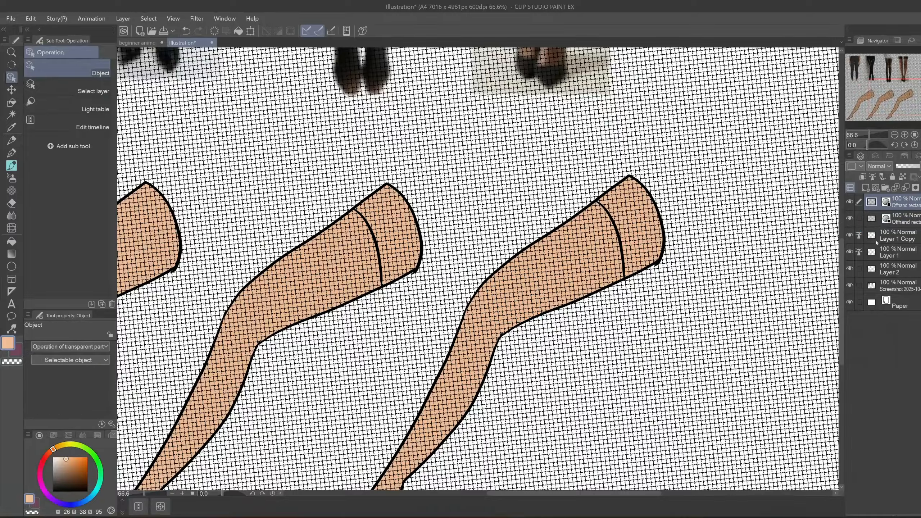
- Hide the lower mesh copy, then lasso the mesh around the third leg's thigh and rotate it slightly on the upper copy
left_click(882, 222)
left_click(882, 204)
left_click(850, 218)
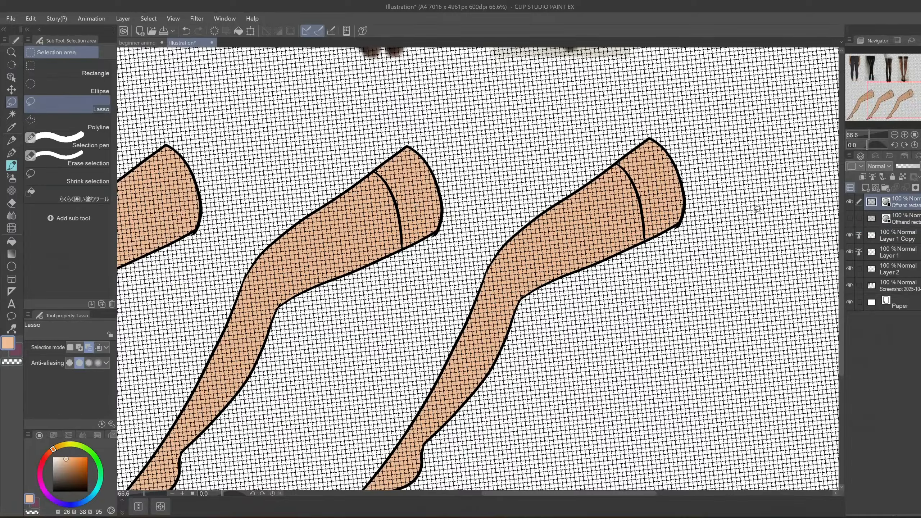
mouse_move(740, 137)
left_mouse_down()
mouse_move(599, 388)
mouse_move(808, 247)
left_mouse_up()
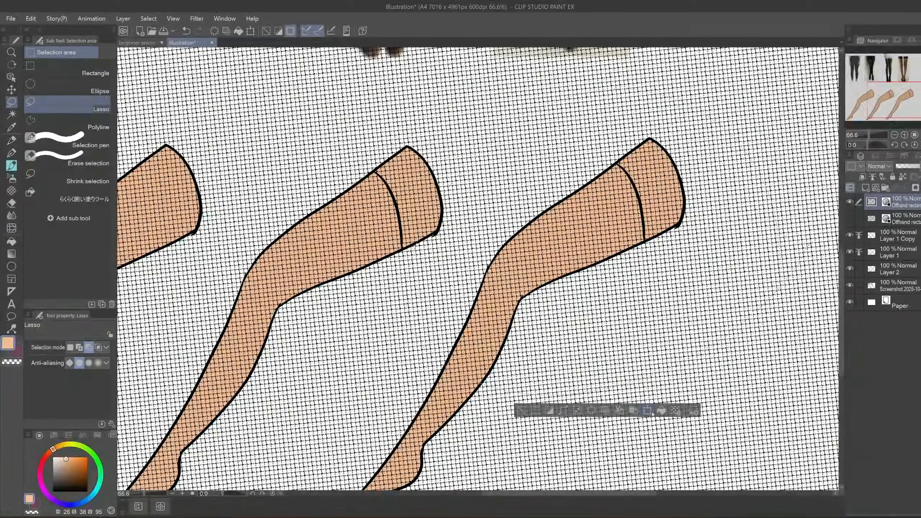
left_click(648, 411)
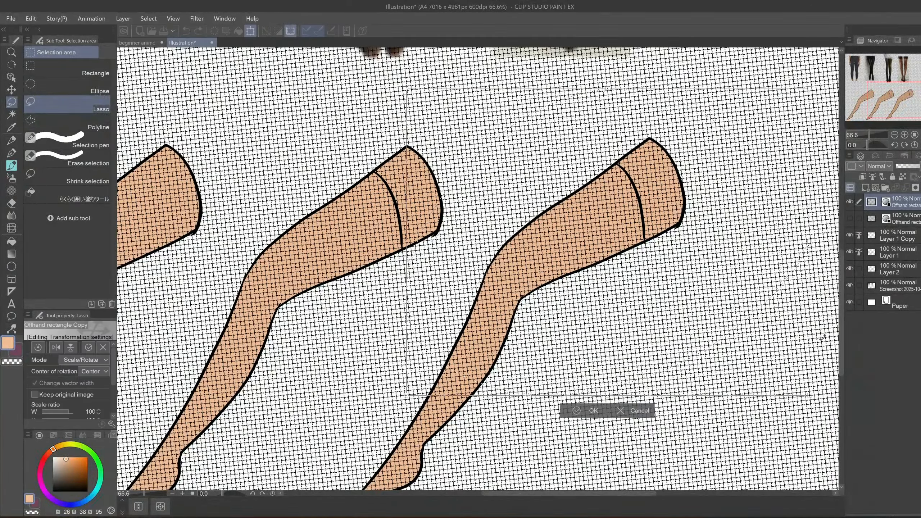
left_click_drag(823, 337, 798, 370)
key("Return")
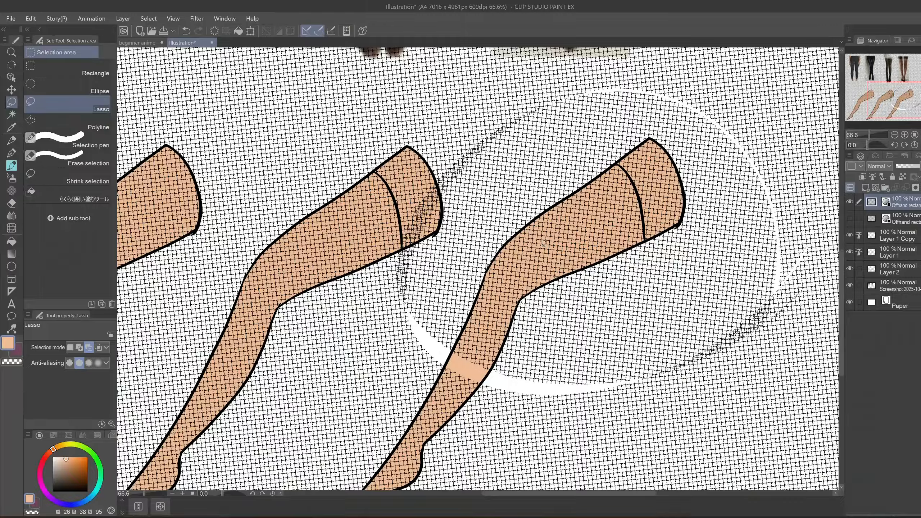
- Try to rotate the lassoed mesh section around the third leg's knee
key("ctrl+t")
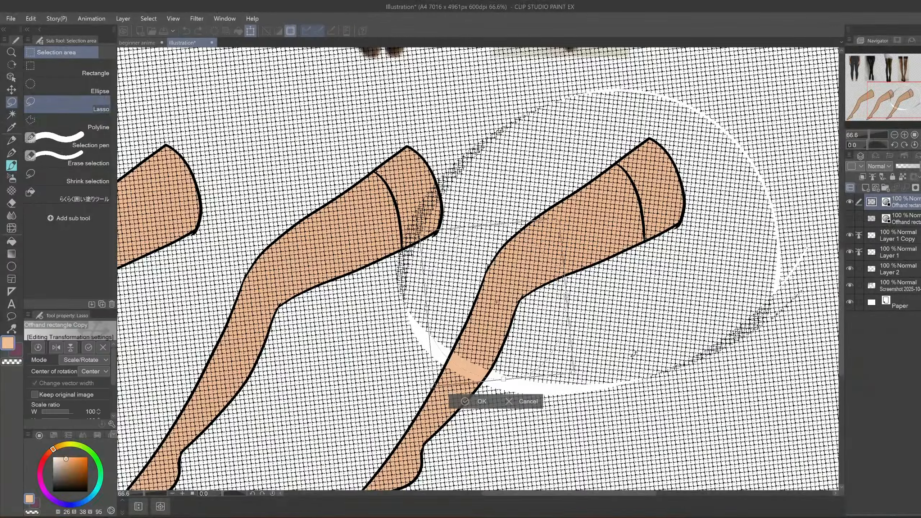
left_click_drag(634, 354, 632, 357)
key("ctrl+z")
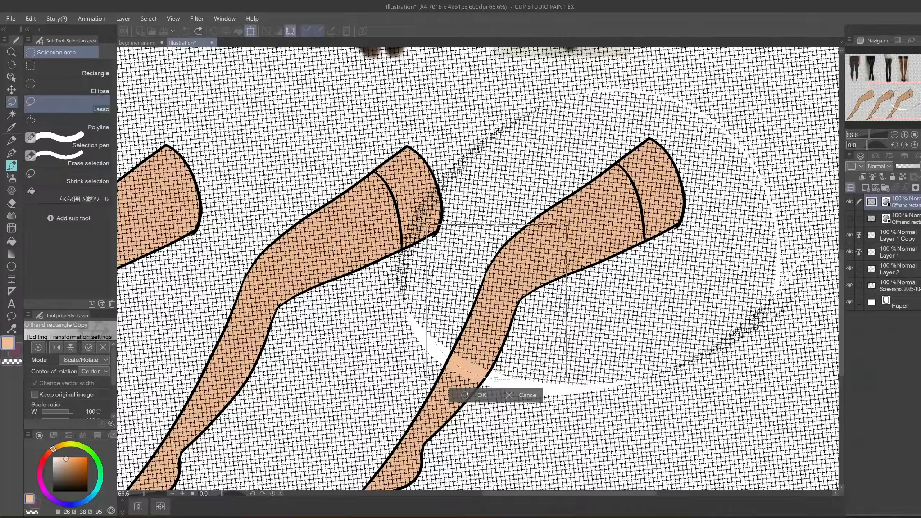
left_click(467, 395)
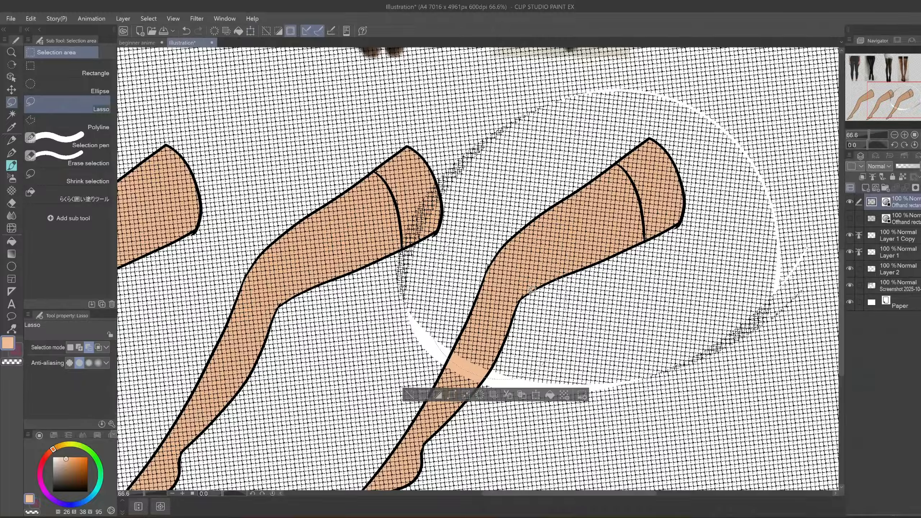
- Duplicate the top mesh layer, hide the copy beneath it, and rotate the lassoed mesh around the third leg's knee
right_click(907, 204)
left_click(899, 270)
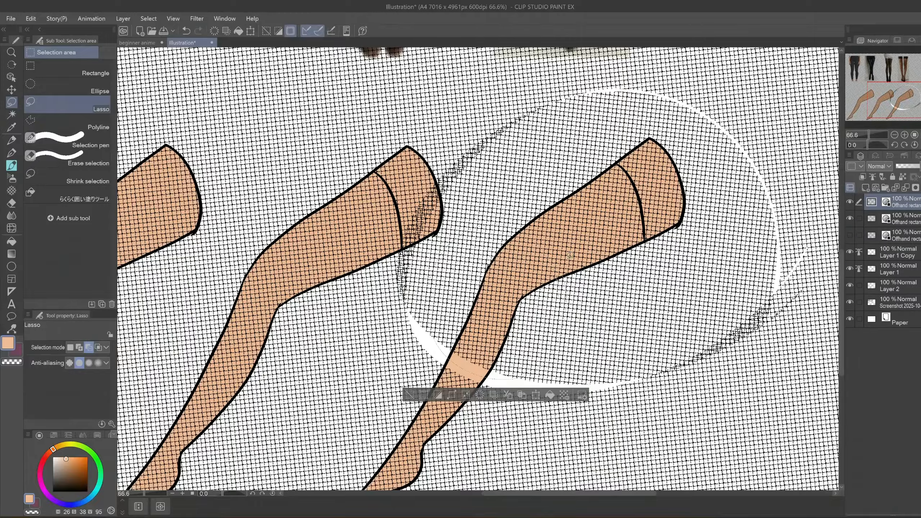
left_click(850, 219)
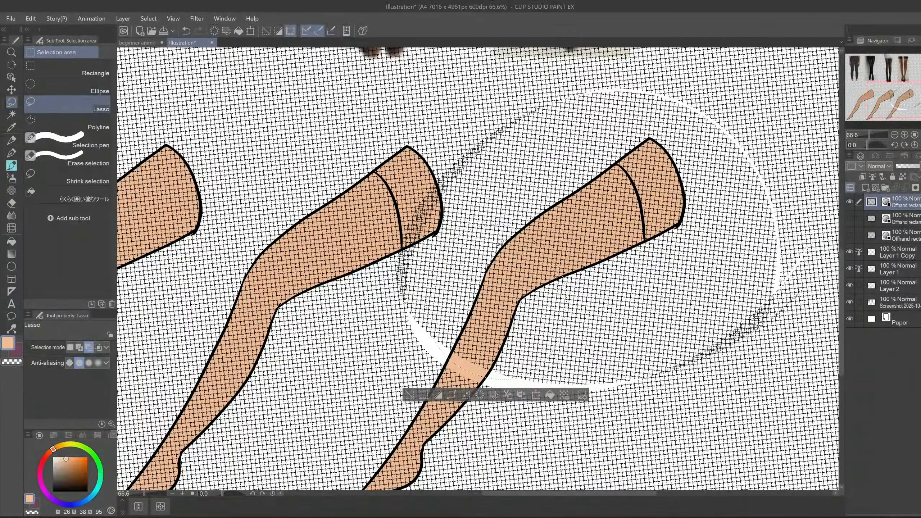
key("ctrl+t")
left_click(464, 396)
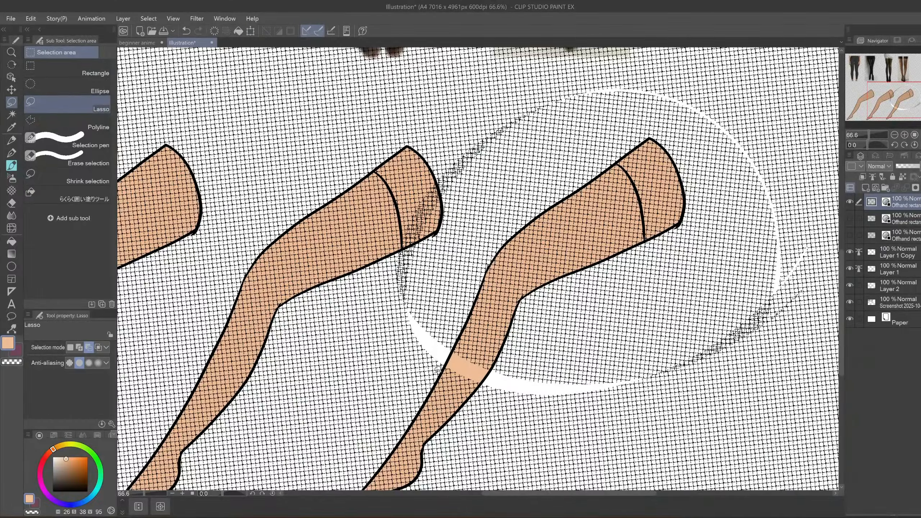
key("ctrl+t")
left_click_drag(438, 370, 490, 365)
left_click(474, 389)
- Show the middle mesh layer and erase the overlapping mesh around the knee using the G-pen with the transparent colour
left_click(900, 219)
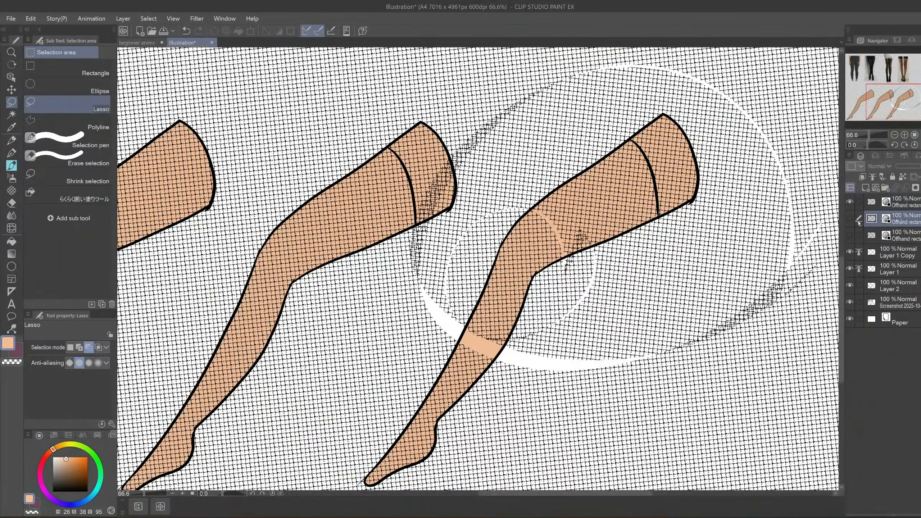
left_click(850, 218)
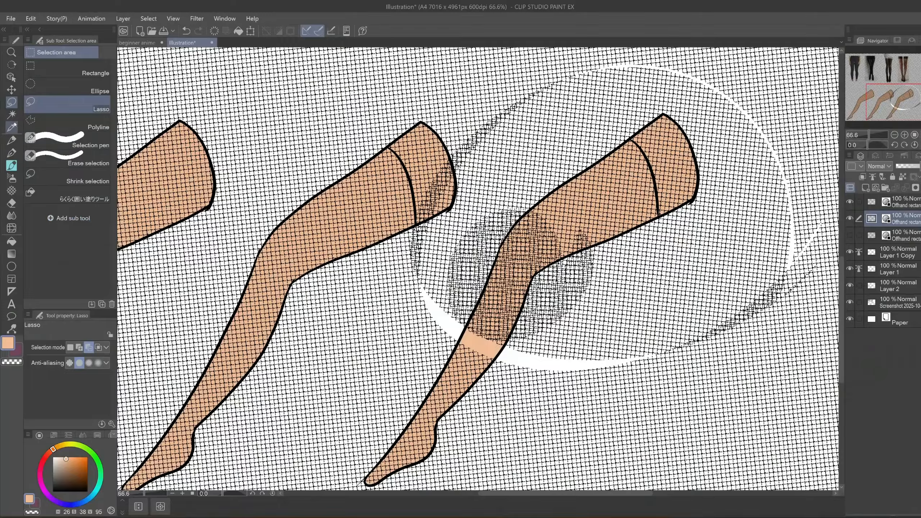
left_click(12, 153)
left_click(66, 351)
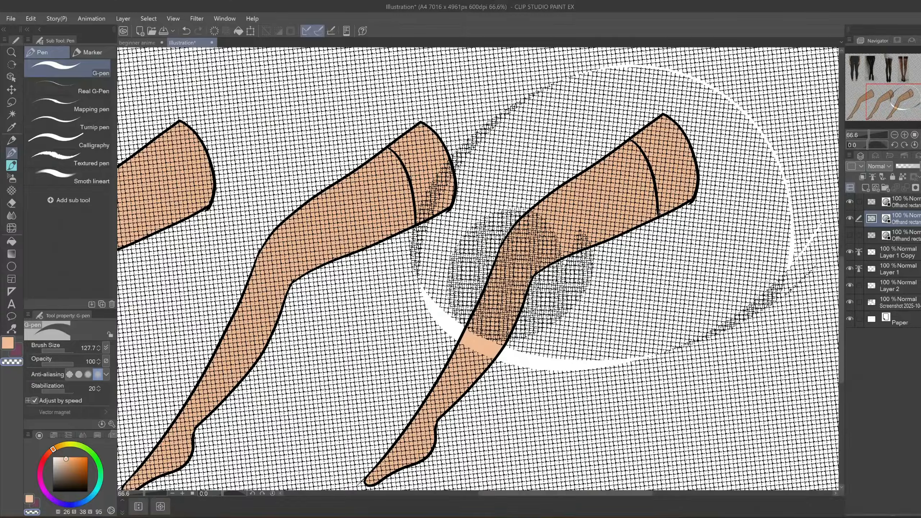
left_click(874, 201)
mouse_move(547, 220)
left_mouse_down()
mouse_move(540, 274)
mouse_move(511, 218)
mouse_move(583, 251)
mouse_move(533, 331)
left_mouse_up()
left_click(874, 219)
mouse_move(500, 267)
left_mouse_down()
mouse_move(525, 263)
mouse_move(506, 269)
left_mouse_up()
left_click_drag(141, 414, 163, 354)
left_click_drag(361, 448, 399, 448)
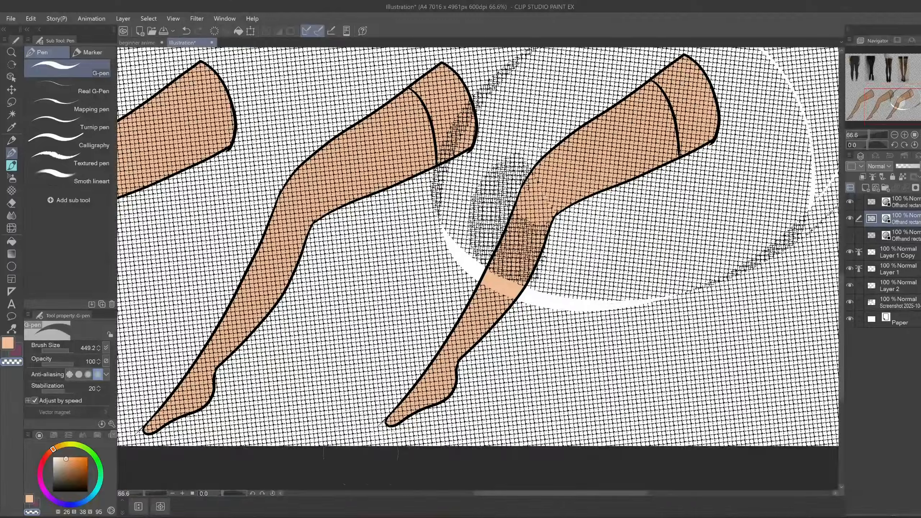
key("ctrl+z")
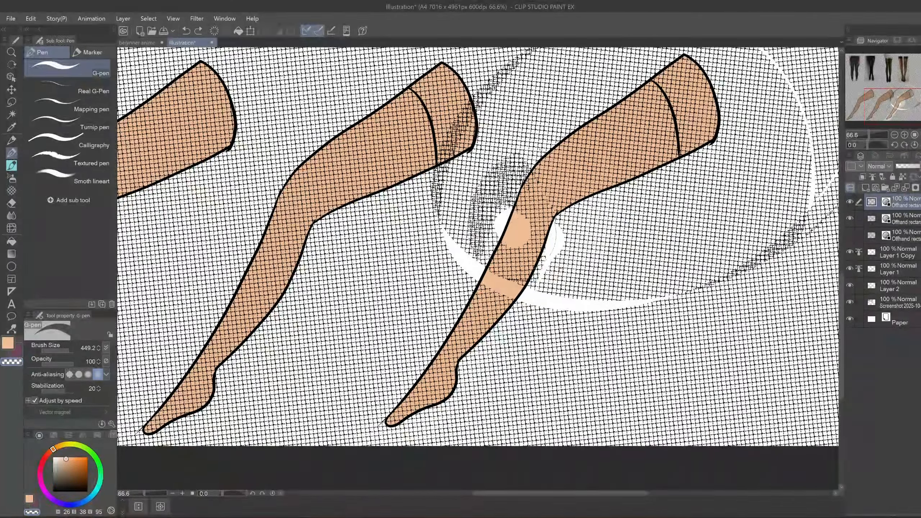
- Show the lowest mesh layer and erase its overlapping mesh beside the third leg's knee and calf
left_click(851, 235)
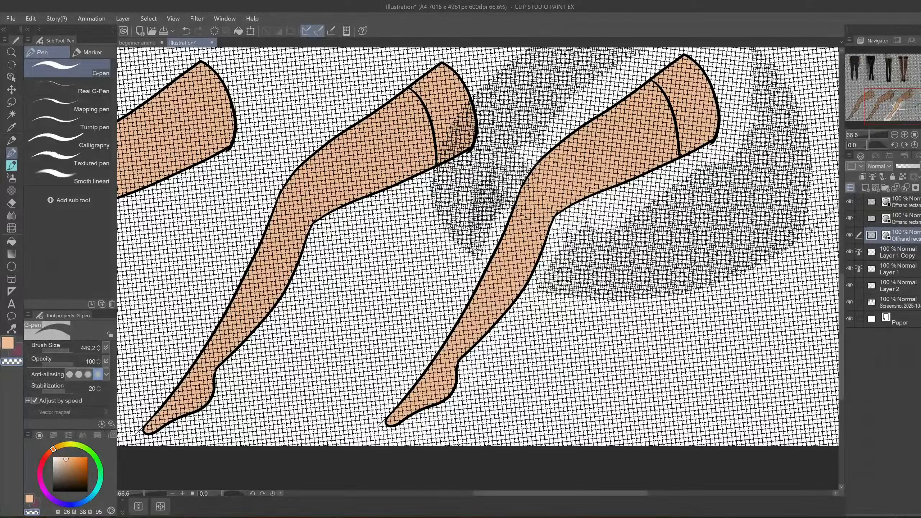
left_click_drag(580, 222, 556, 265)
left_click_drag(505, 203, 490, 203)
left_click_drag(512, 174, 480, 243)
key("ctrl+z")
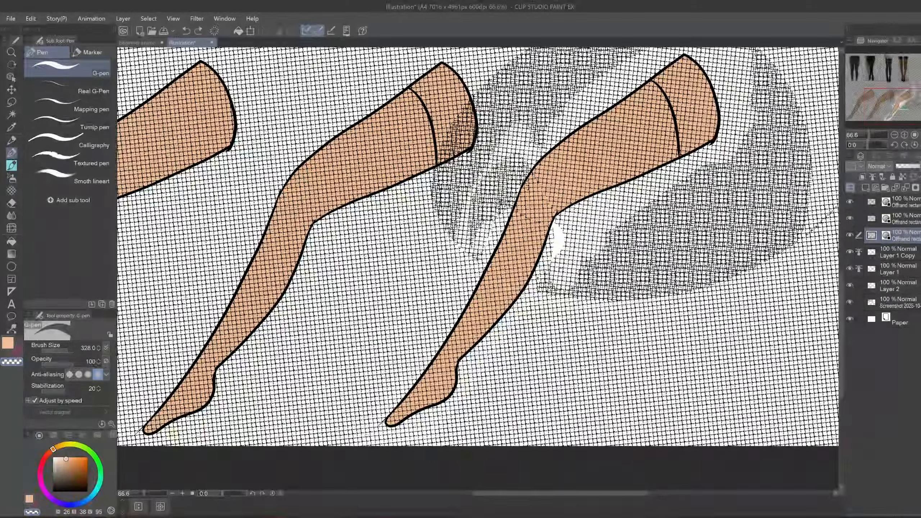
left_click_drag(558, 250, 545, 298)
scroll(521, 210, "up", 2)
scroll(521, 210, "down", 1)
key("ctrl+z")
scroll(521, 210, "up", 5)
- Reduce the G-pen brush size to 19.4 and clean up stray mesh lines at the knee across the three mesh layers
left_click(52, 351)
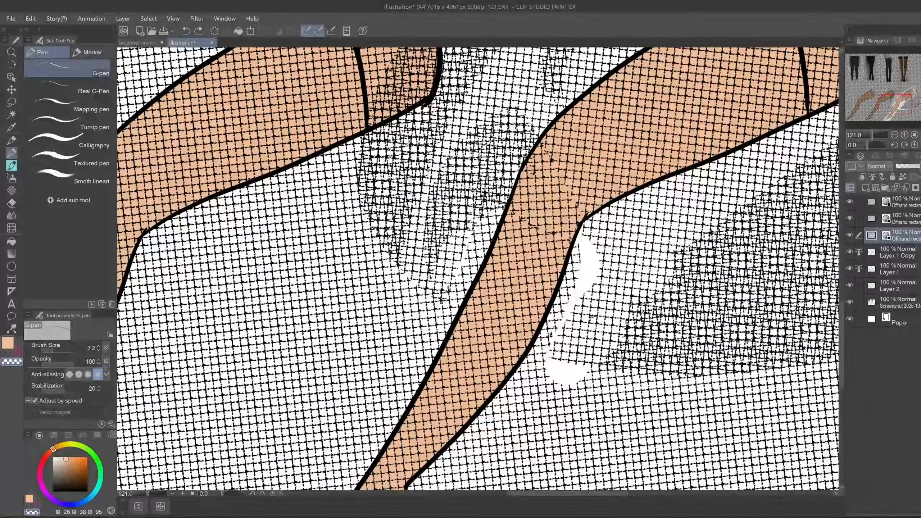
left_click_drag(53, 350, 59, 351)
left_click_drag(580, 240, 582, 267)
left_click(907, 218)
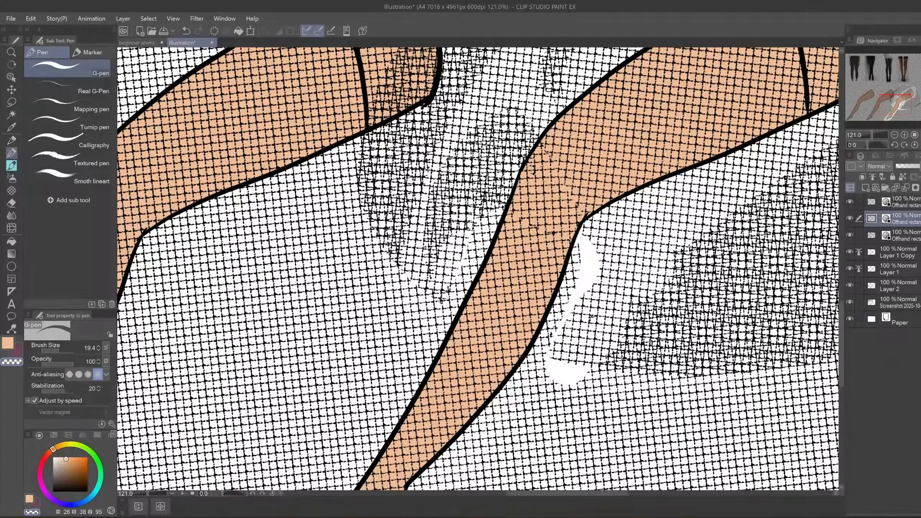
scroll(218, 290, "down", 1)
left_click(907, 236)
left_click(907, 202)
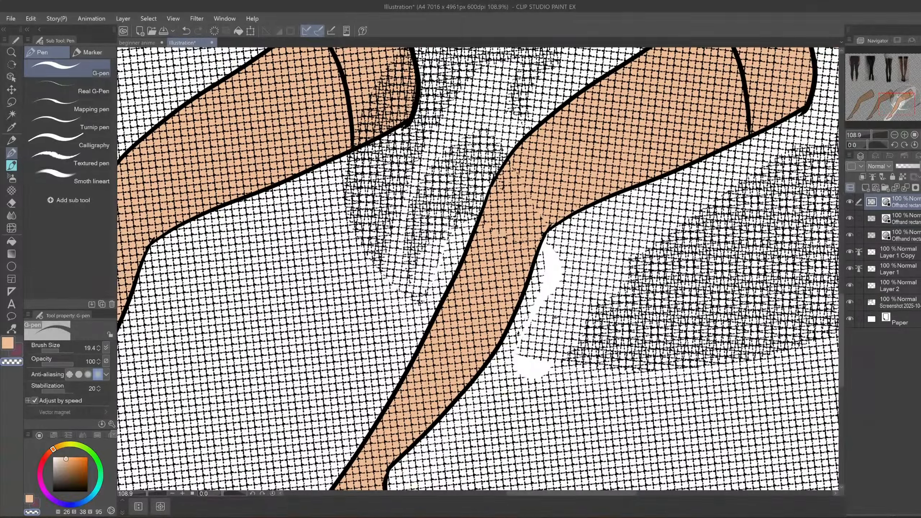
scroll(569, 267, "down", 8)
left_click_drag(568, 268, 590, 294)
- Clear the mesh outside a lassoed area around the third leg and merge the mesh layers
key("m")
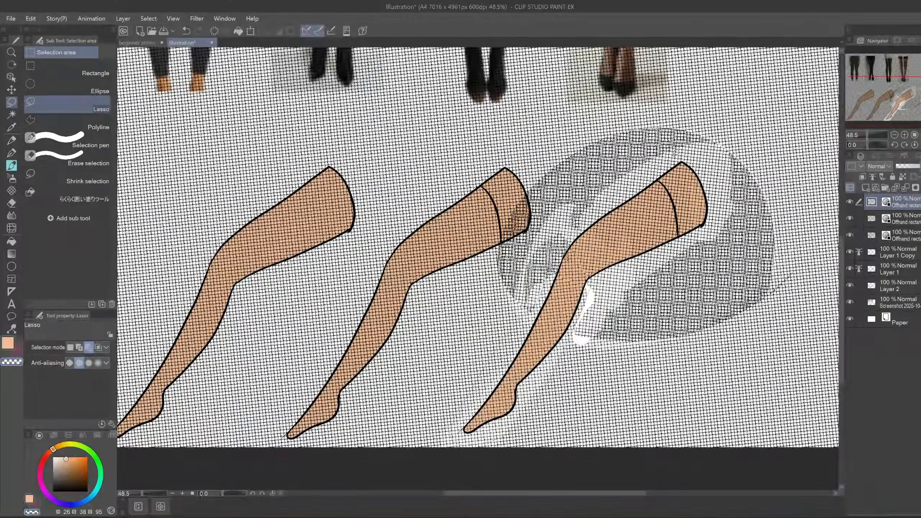
scroll(639, 411, "down", 3)
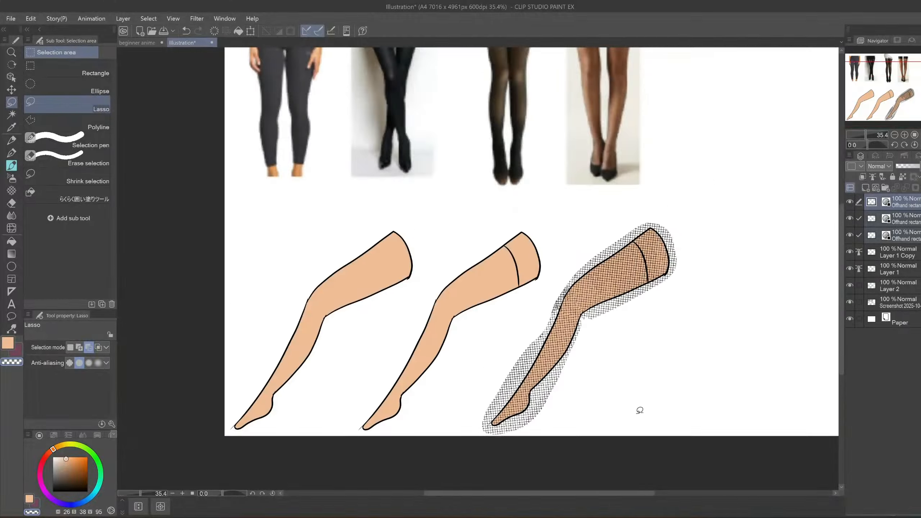
left_click(905, 202)
left_click(906, 188)
left_click(906, 187)
left_click(906, 188)
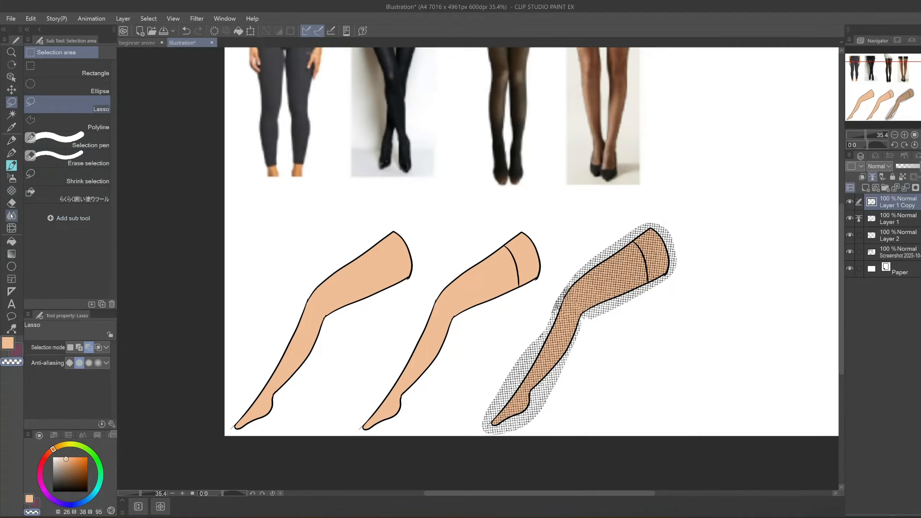
- Distort the fishnet mesh along the third leg with Liquify in pinch mode so it follows the contours
left_click(12, 227)
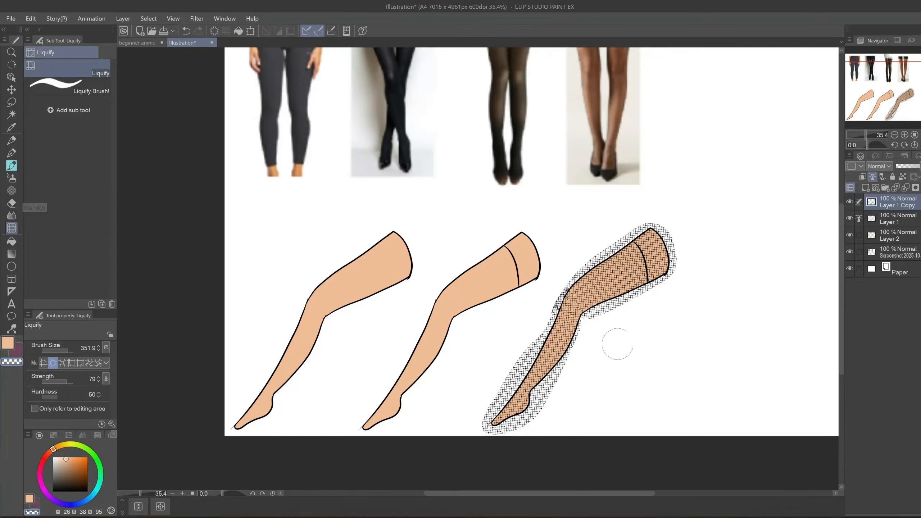
left_click(61, 363)
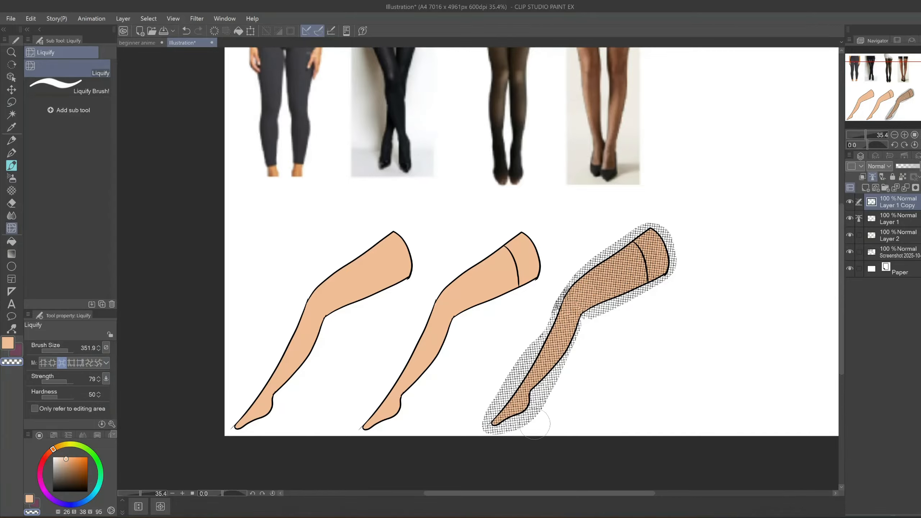
left_click_drag(575, 352, 581, 355)
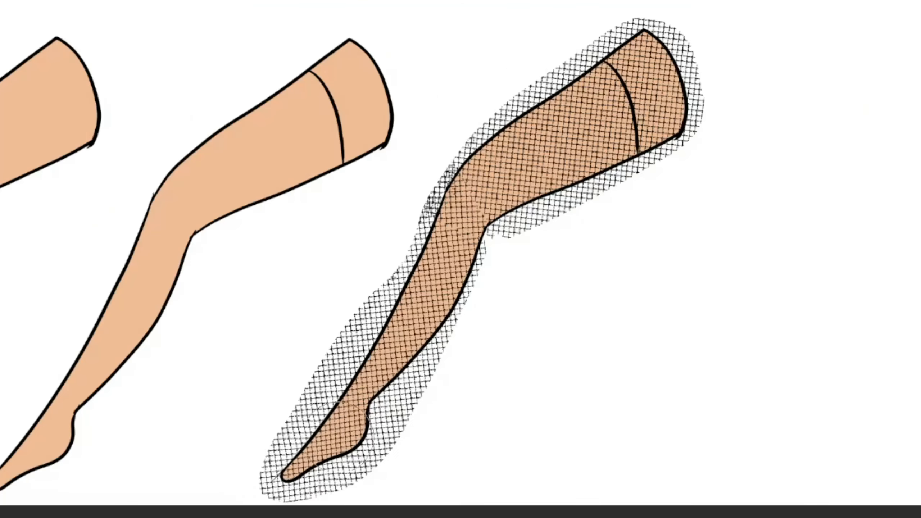
mouse_move(393, 332)
left_mouse_down()
mouse_move(531, 181)
mouse_move(550, 274)
left_mouse_up()
mouse_move(407, 434)
left_mouse_down()
mouse_move(432, 370)
mouse_move(531, 230)
mouse_move(638, 10)
mouse_move(433, 178)
mouse_move(617, 73)
mouse_move(390, 263)
mouse_move(417, 309)
mouse_move(530, 216)
left_mouse_up()
- Clip the mesh layer to the layer below so the fishnet stays inside the leg
key("ctrl+alt+g")
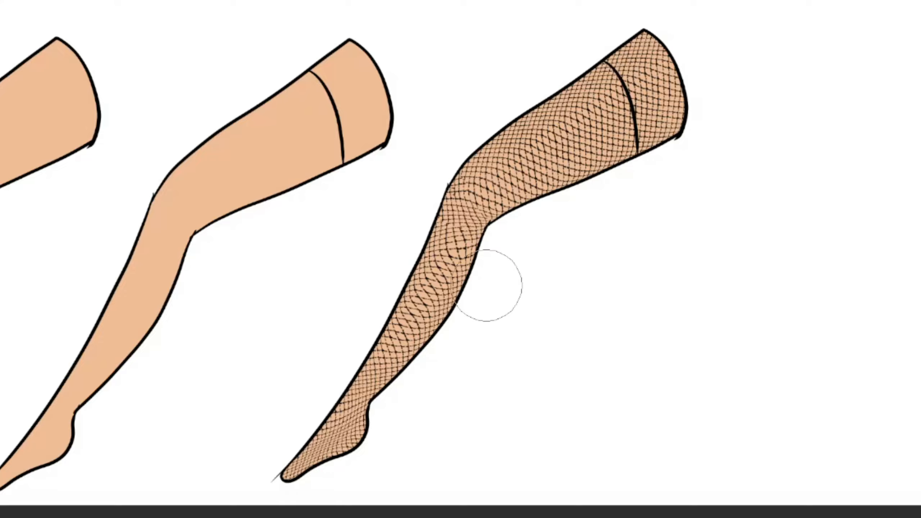
left_click_drag(624, 407, 559, 494)
scroll(562, 504, "down", 4)
scroll(561, 504, "up", 4)
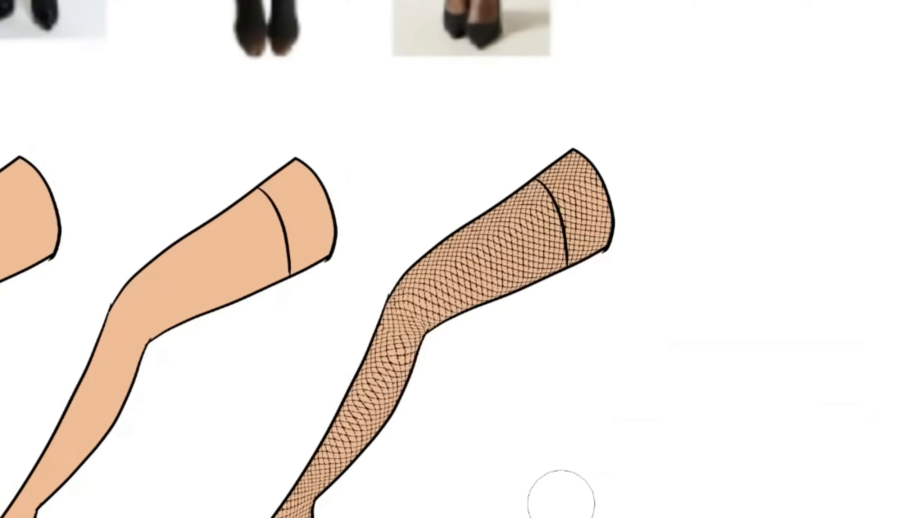
mouse_move(413, 517)
left_mouse_down()
mouse_move(528, 502)
mouse_move(412, 517)
left_mouse_up()
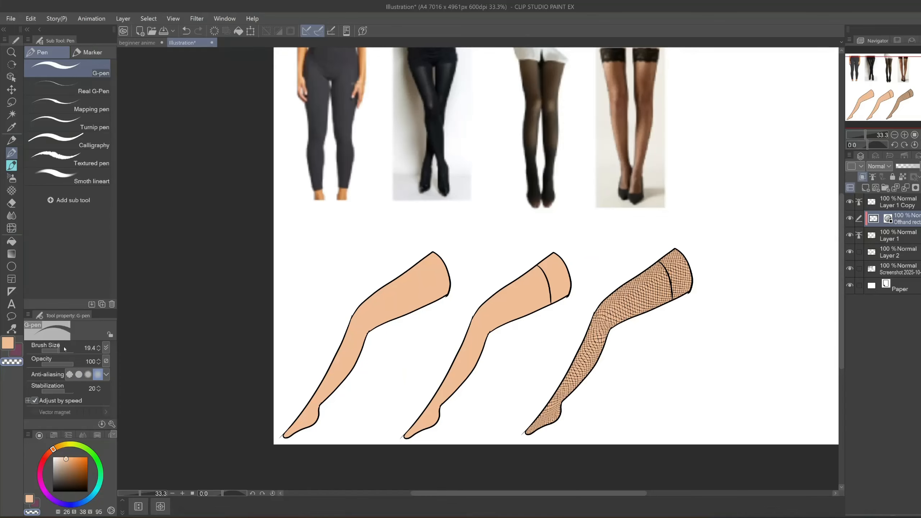
- Set the G-pen brush size to 161.7 and erase the mesh above the stocking line on the third leg
left_click(62, 351)
left_click(65, 351)
mouse_move(685, 251)
left_mouse_down()
mouse_move(690, 292)
mouse_move(656, 244)
mouse_move(682, 284)
mouse_move(673, 264)
mouse_move(677, 295)
left_mouse_up()
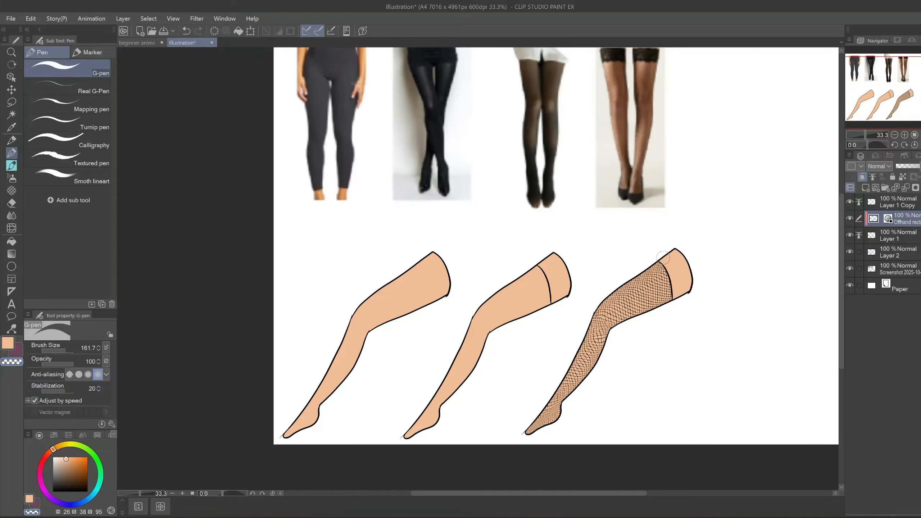
- Set up the Smoth lineart pen in black with a brush size of 93.3 for detailing the third leg
left_click_drag(604, 358, 646, 343)
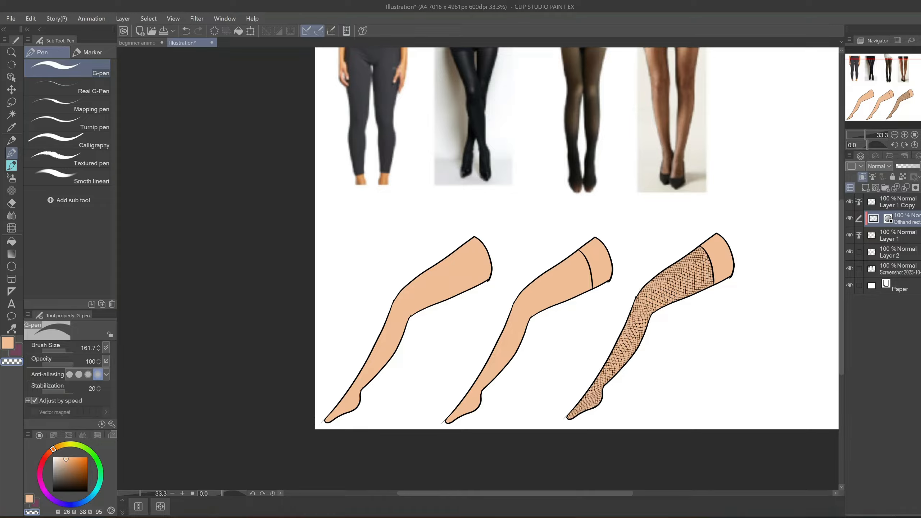
left_click(67, 176)
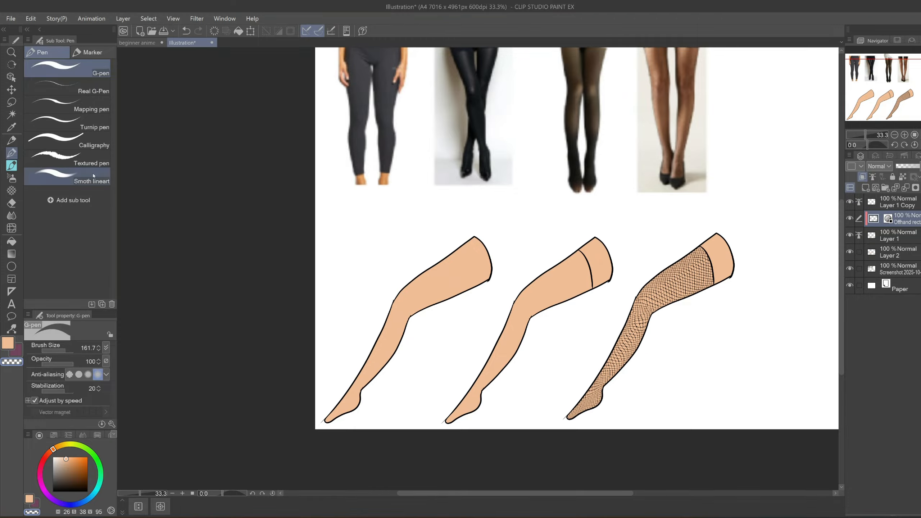
left_click_drag(67, 352, 64, 352)
left_click_drag(789, 306, 736, 345)
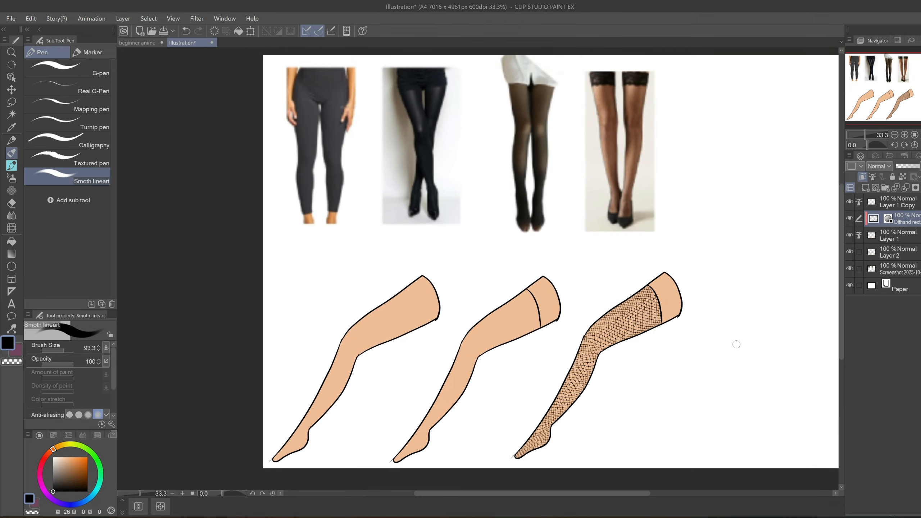
scroll(736, 345, "up", 3)
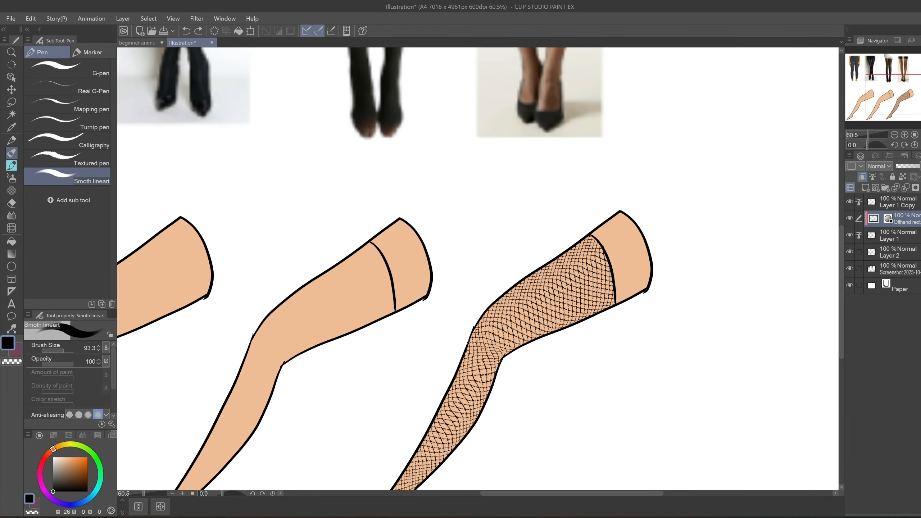
left_click_drag(475, 342, 437, 353)
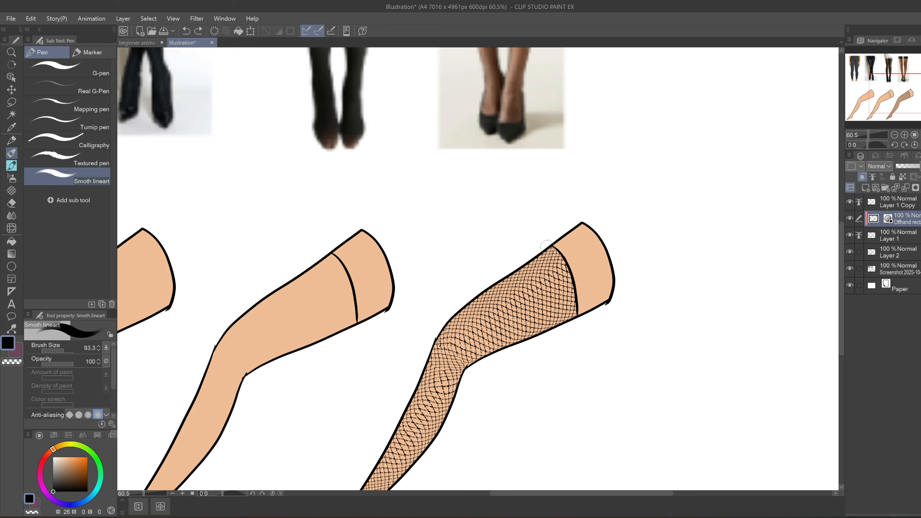
left_click_drag(555, 246, 565, 246)
key("ctrl+z")
left_click_drag(643, 302, 644, 411)
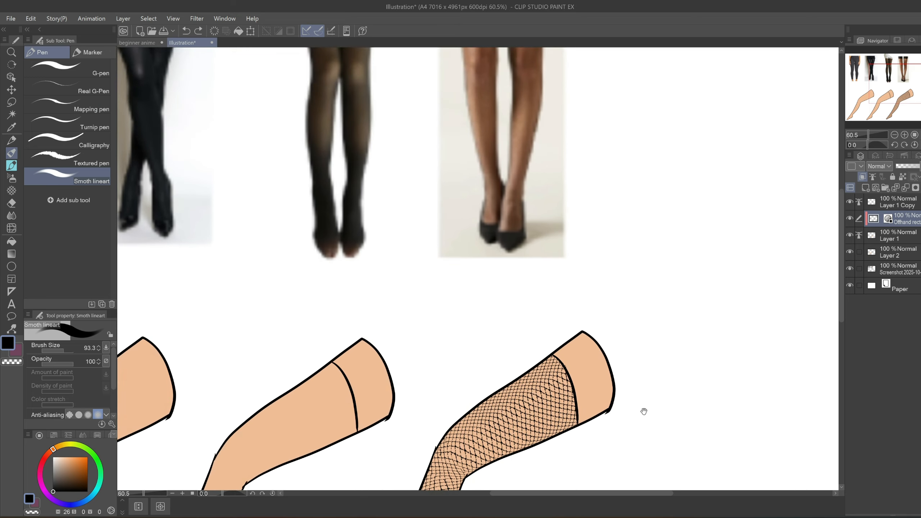
scroll(644, 412, "down", 3)
scroll(602, 373, "up", 4)
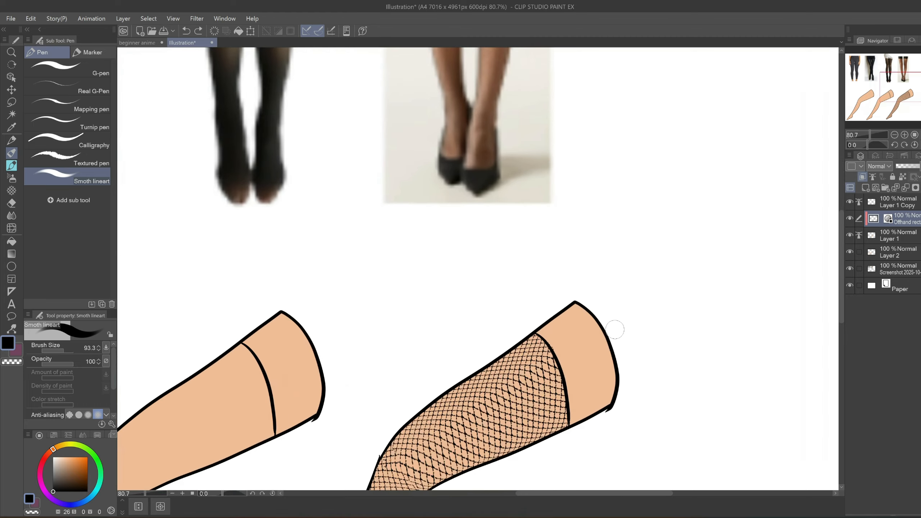
- Draw a solid black scalloped lace band around the stocking top of the third leg on Layer 1 Copy
left_click(889, 202)
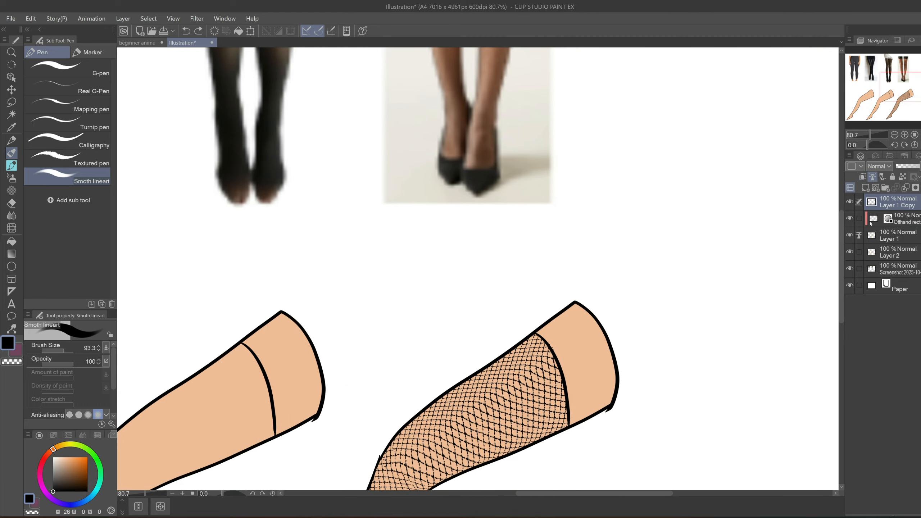
mouse_move(537, 333)
left_mouse_down()
mouse_move(548, 333)
mouse_move(576, 378)
mouse_move(567, 394)
mouse_move(578, 418)
mouse_move(567, 353)
mouse_move(584, 419)
left_mouse_up()
key("ctrl+z")
left_click_drag(560, 320, 604, 411)
key("ctrl+z")
mouse_move(563, 334)
left_mouse_down()
mouse_move(580, 341)
mouse_move(596, 378)
left_mouse_up()
left_click_drag(582, 410, 605, 399)
scroll(613, 403, "down", 6)
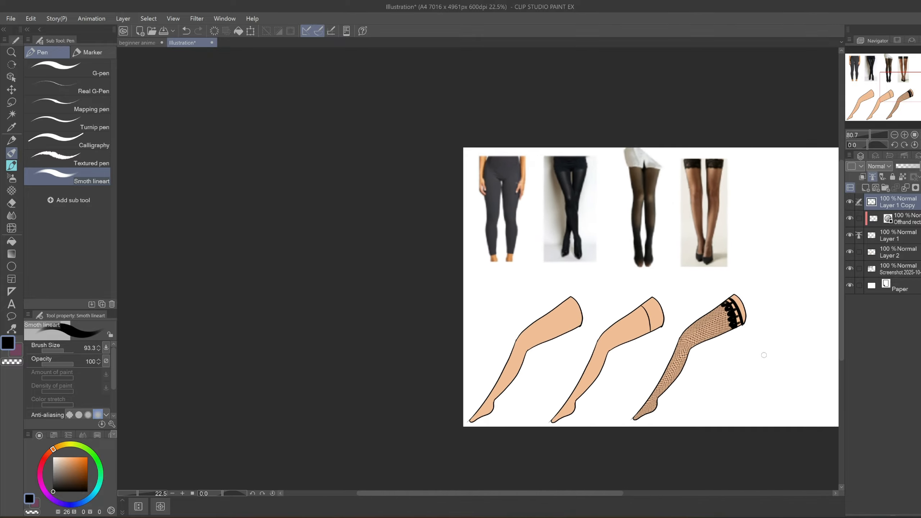